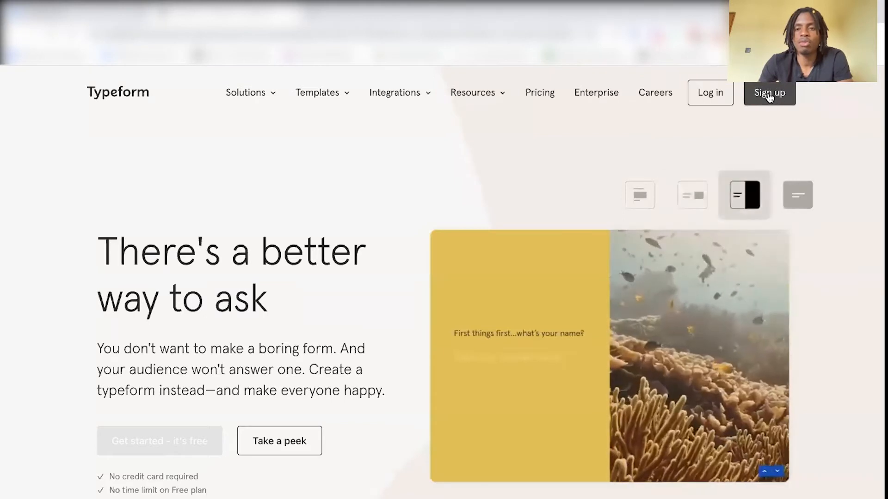
# Open the account sign-up form and clear the prefilled credentials
pyautogui.click(767, 93)
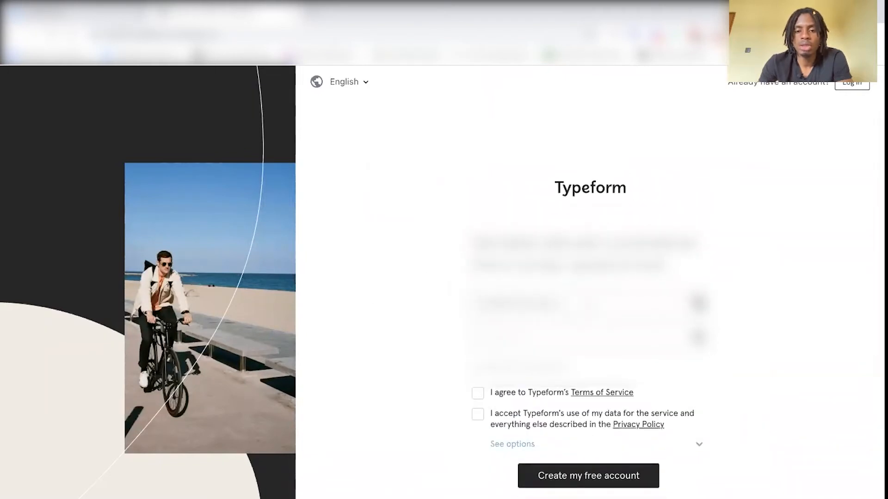
pyautogui.moveTo(563, 305); pyautogui.dragTo(467, 306)
pyautogui.moveTo(527, 338); pyautogui.dragTo(463, 341)
pyautogui.press('BackSpace')
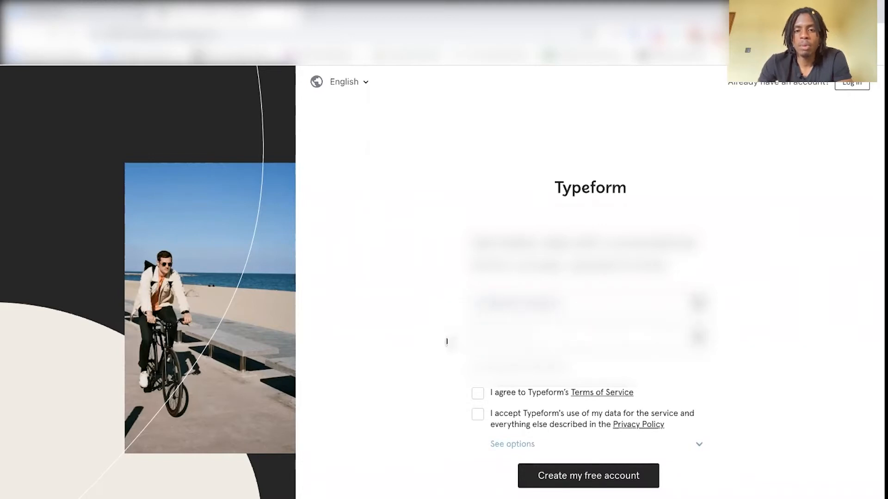
# Accept the Terms of Service and Privacy Policy, create the free account, and decline saving the login to LastPass
pyautogui.click(479, 394)
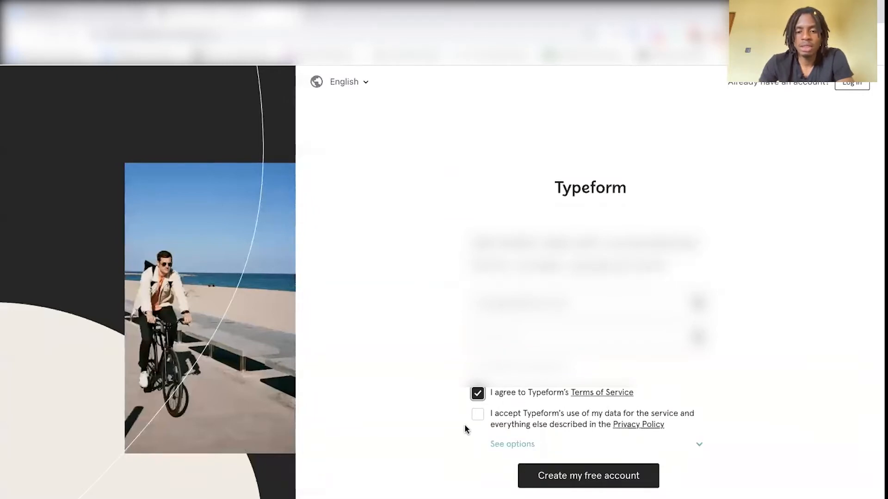
pyautogui.click(477, 415)
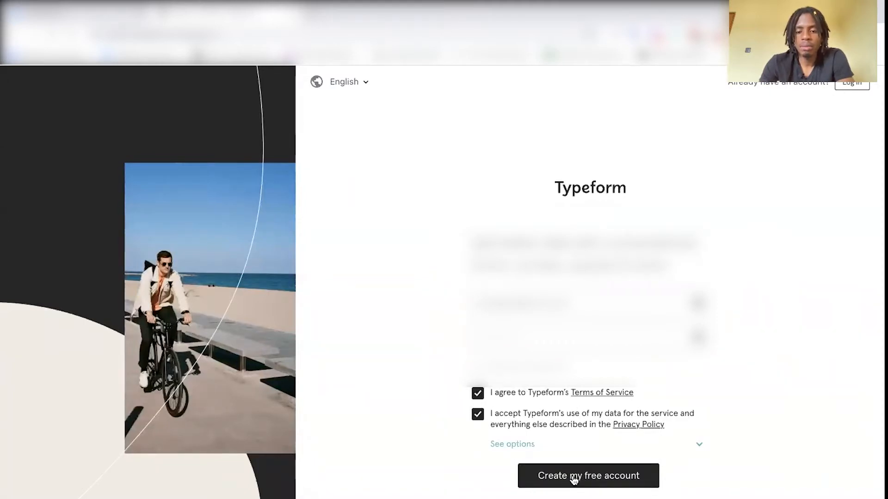
pyautogui.click(595, 477)
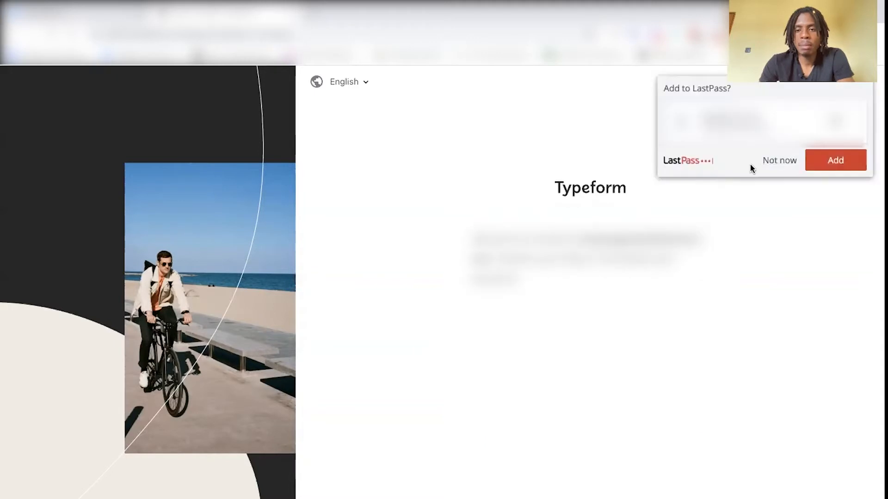
pyautogui.click(778, 158)
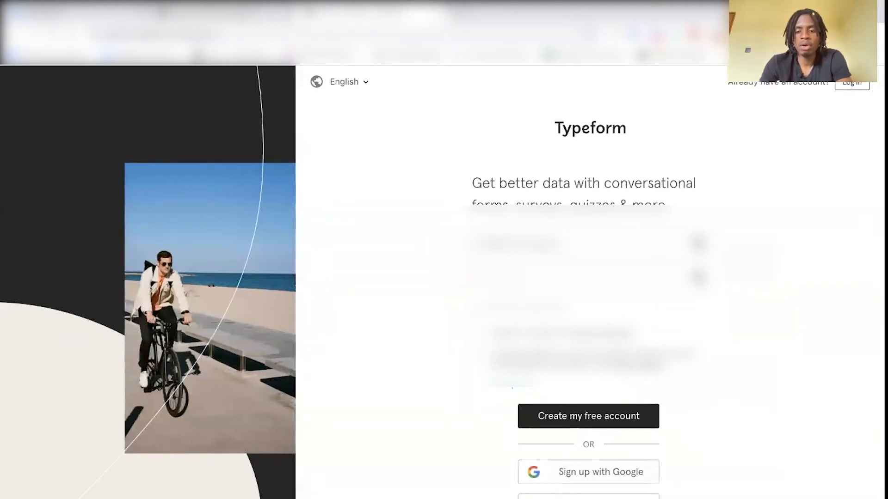
pyautogui.scroll(2, 587, 323)
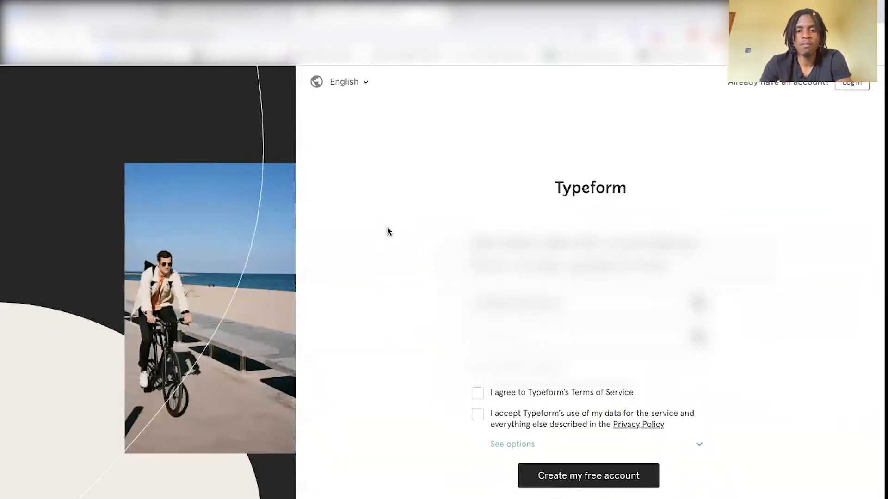
pyautogui.scroll(-1, 395, 259)
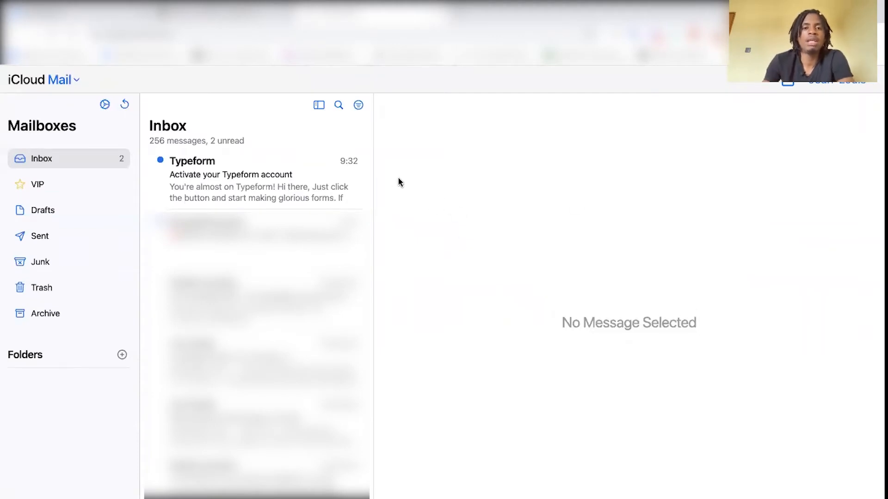
# Open the Typeform activation email in the iCloud Mail inbox and activate the account from it
pyautogui.click(257, 190)
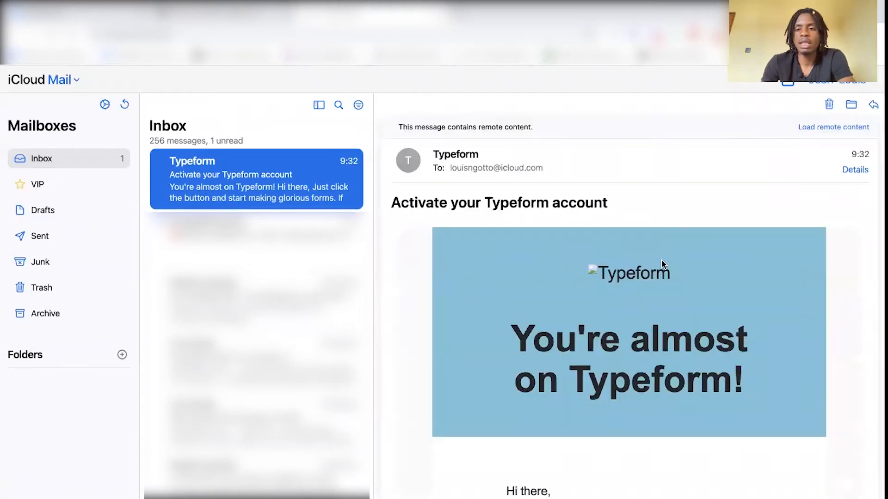
pyautogui.scroll(-2, 437, 362)
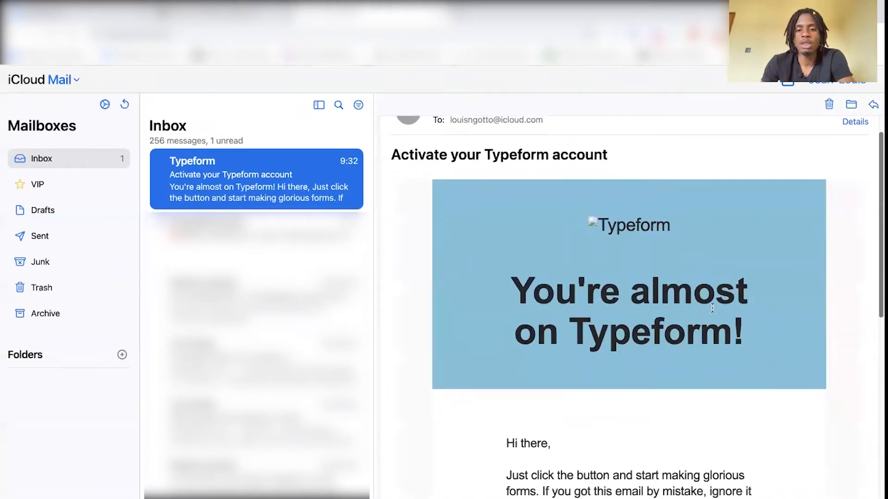
pyautogui.scroll(-10, 425, 317)
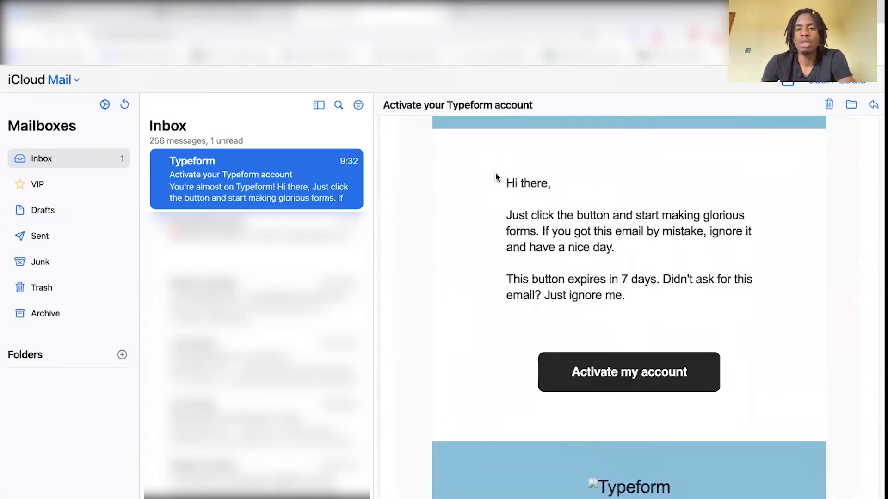
pyautogui.scroll(-3, 477, 335)
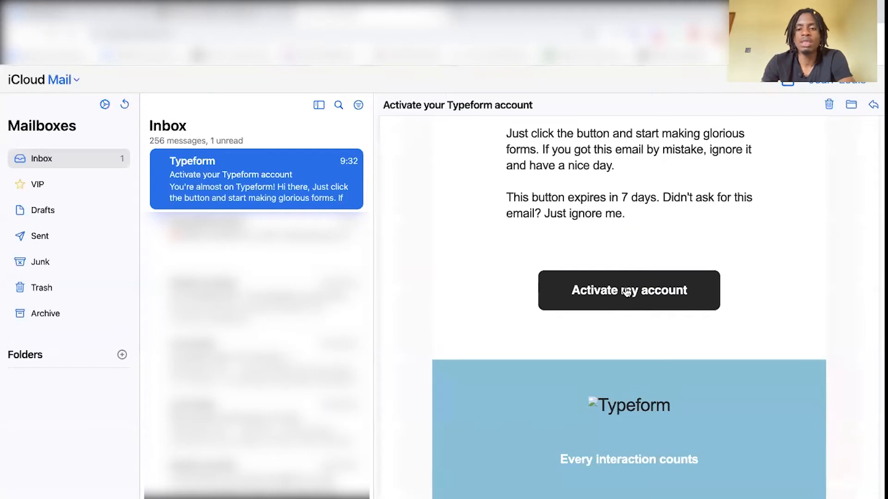
pyautogui.click(628, 291)
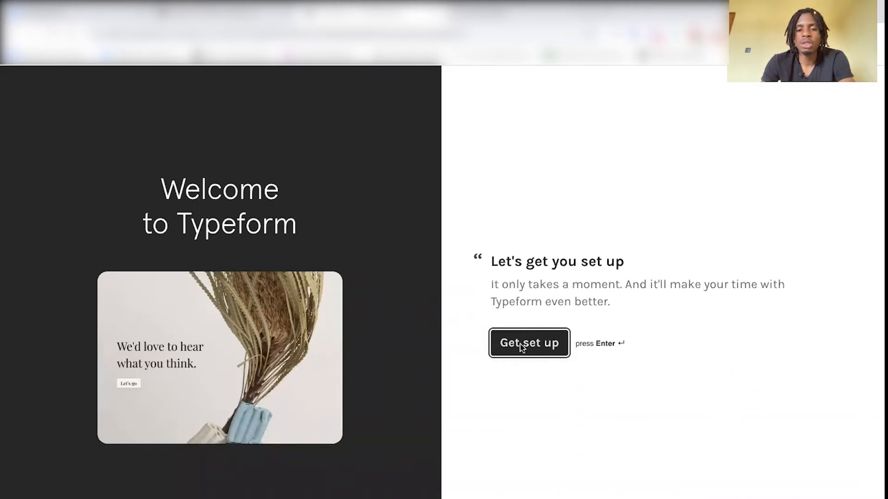
# Complete the account setup with the first name and Personal as the main use, skipping the main-activity question
pyautogui.click(533, 345)
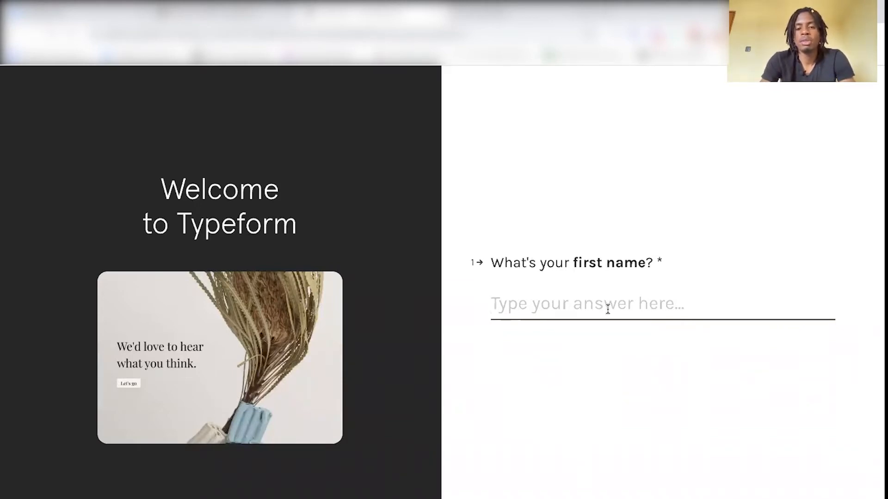
pyautogui.write('Olivier')
pyautogui.press('Return')
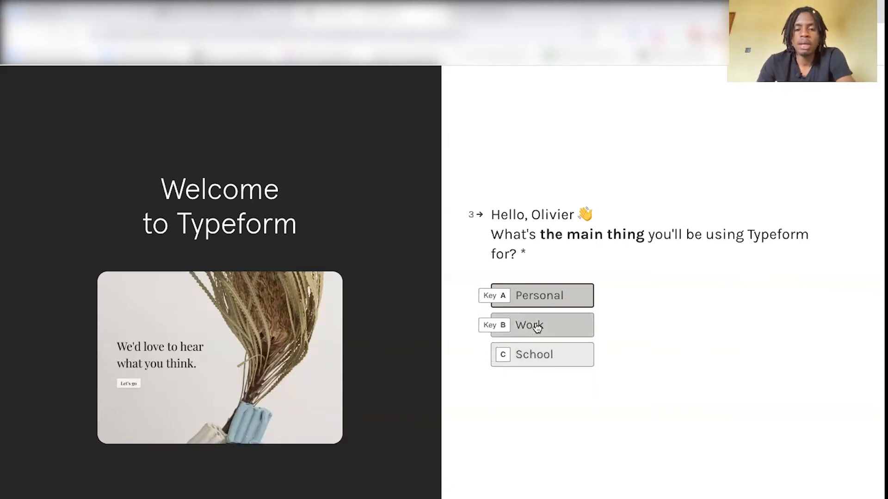
pyautogui.click(543, 299)
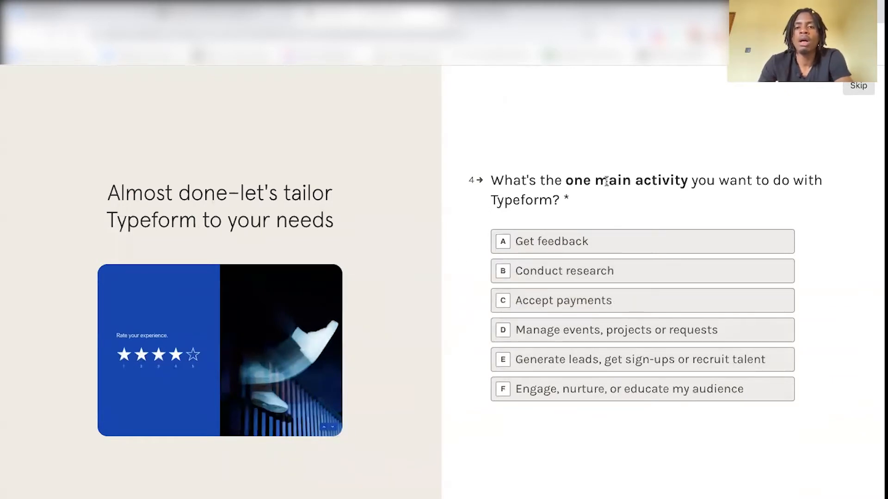
pyautogui.click(859, 87)
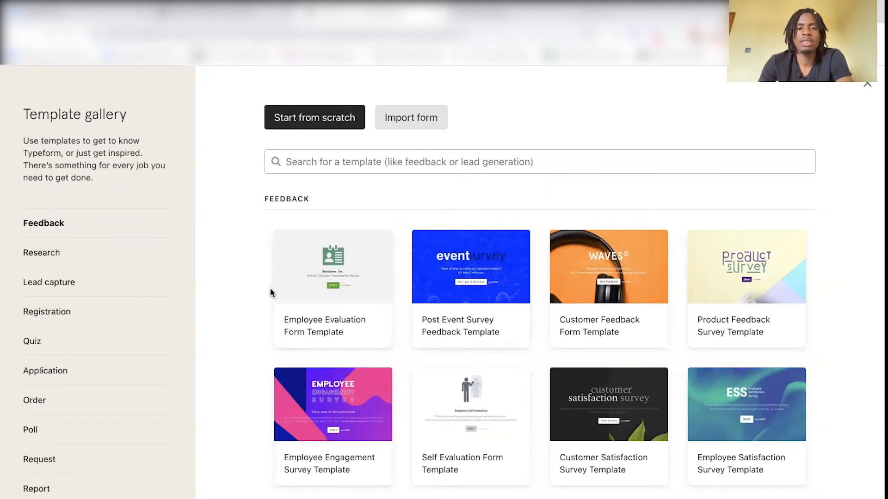
# Browse the Feedback, Research and Lead capture categories of the template gallery
pyautogui.scroll(-10, 270, 296)
pyautogui.scroll(10, 481, 326)
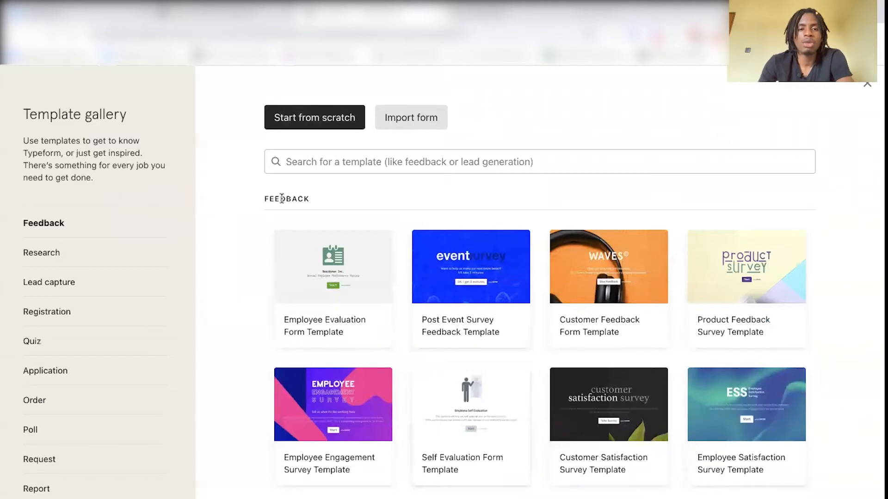
pyautogui.moveTo(263, 198); pyautogui.dragTo(321, 200)
pyautogui.click(321, 200)
pyautogui.scroll(-10, 395, 329)
pyautogui.scroll(-5, 395, 329)
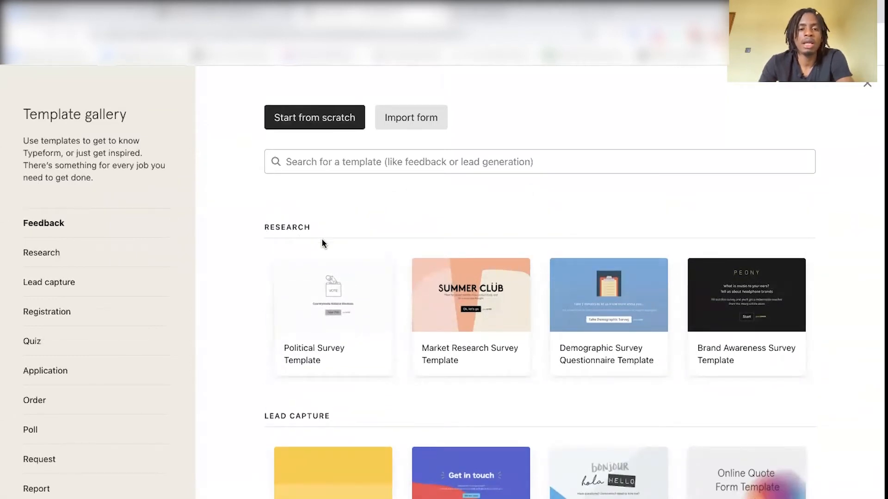
pyautogui.scroll(-1, 357, 372)
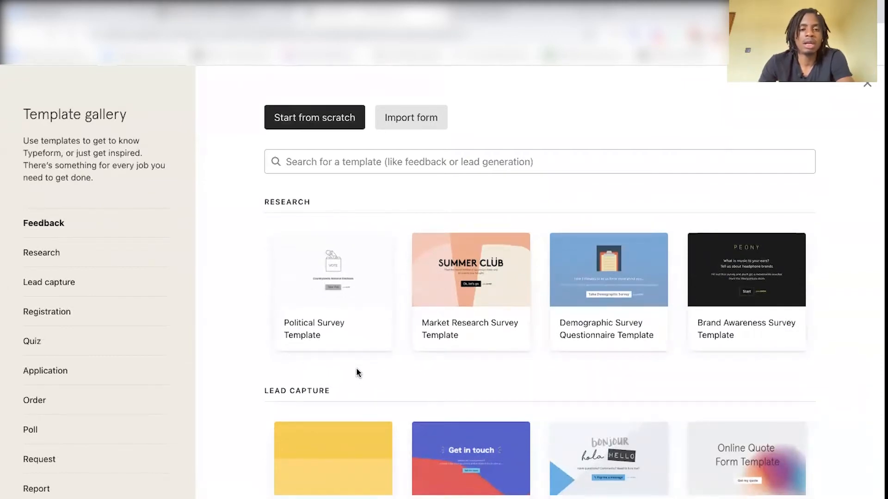
pyautogui.scroll(-4, 356, 367)
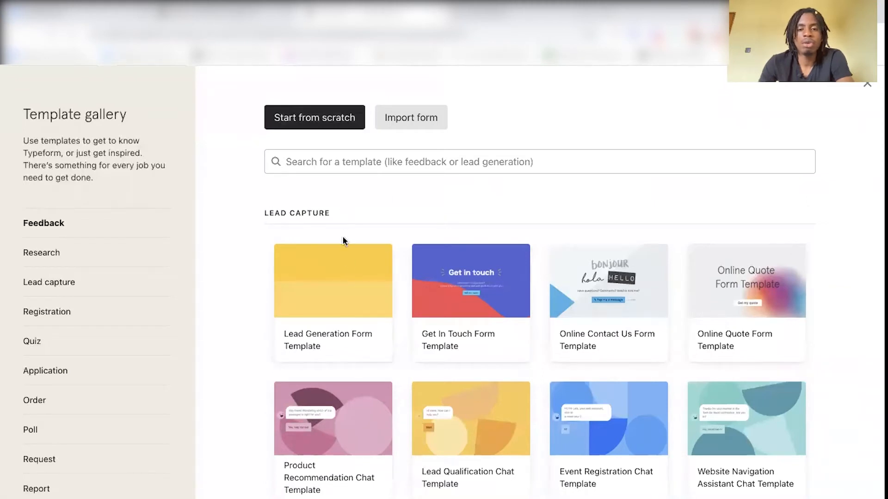
pyautogui.scroll(-1, 399, 296)
pyautogui.scroll(1, 399, 296)
pyautogui.scroll(-1, 398, 296)
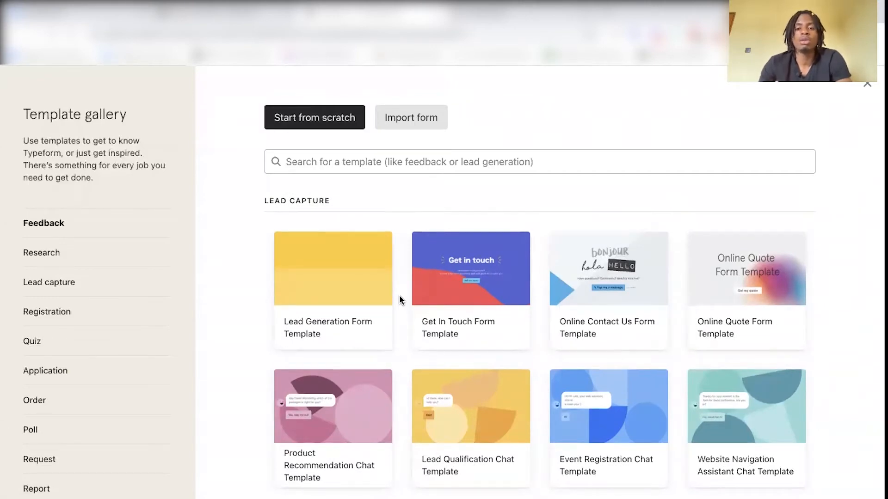
# Look through the remaining template categories, from Registration and Application to Order, Poll, Giveaway and Other
pyautogui.scroll(-12, 400, 299)
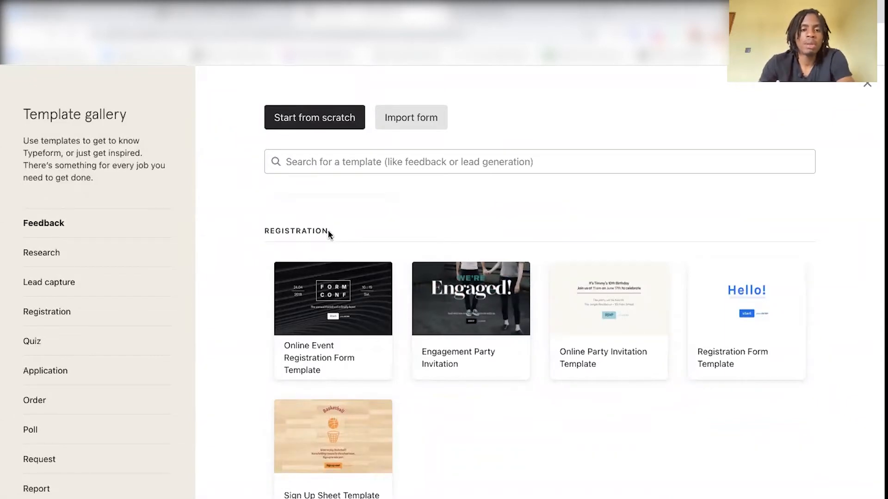
pyautogui.scroll(-1, 337, 353)
pyautogui.scroll(-7, 337, 353)
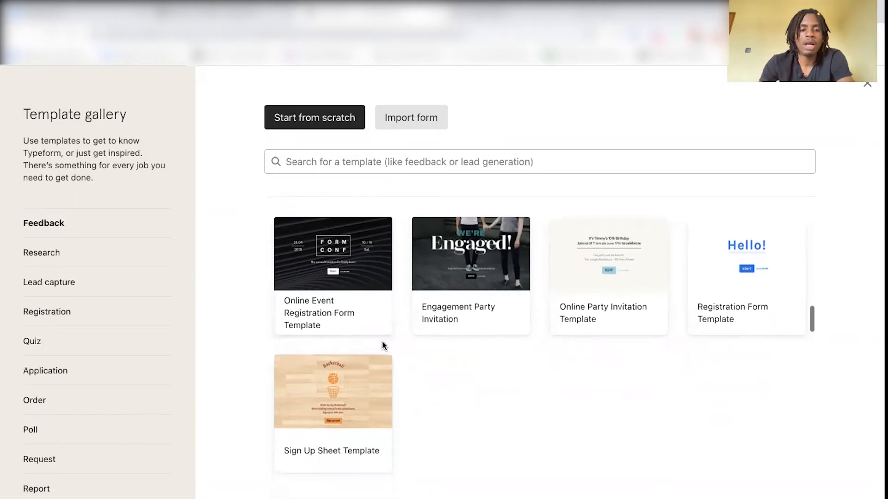
pyautogui.scroll(-7, 273, 209)
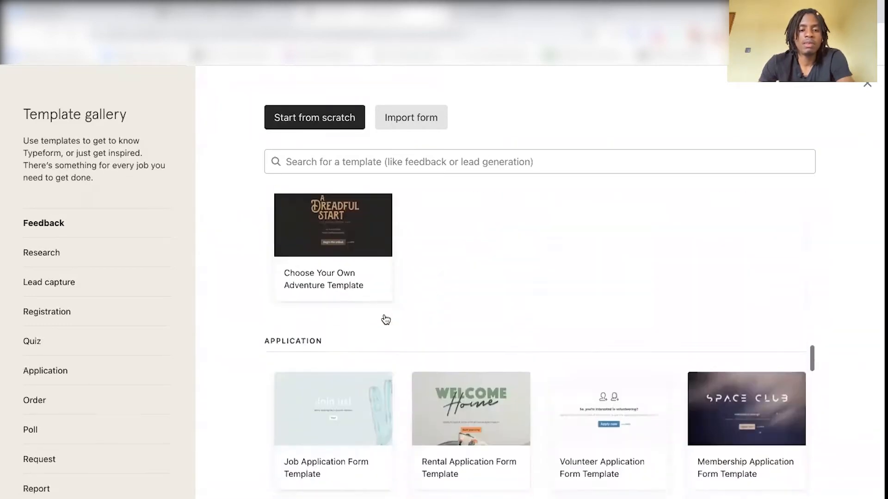
pyautogui.scroll(-2, 333, 362)
pyautogui.scroll(2, 384, 317)
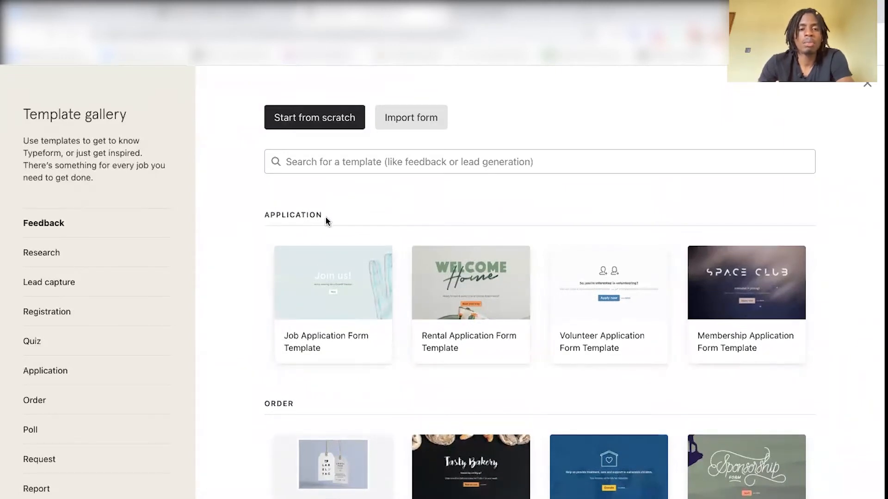
pyautogui.scroll(-3, 398, 323)
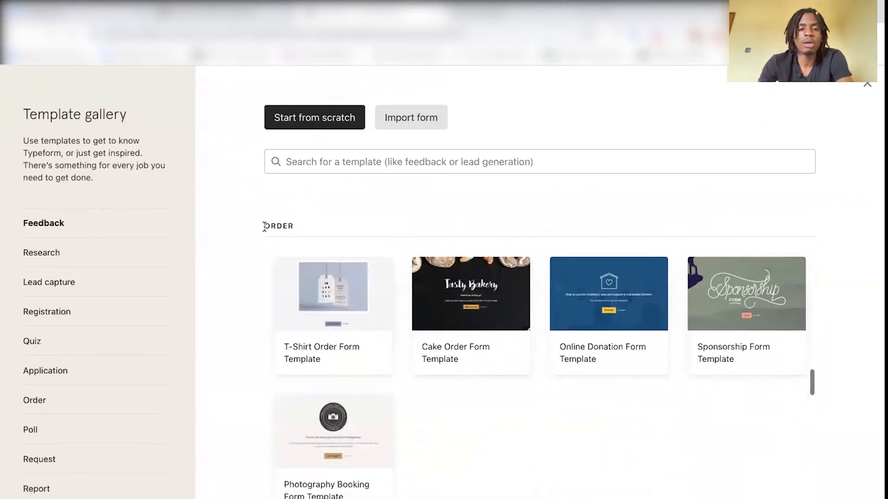
pyautogui.scroll(-6, 400, 324)
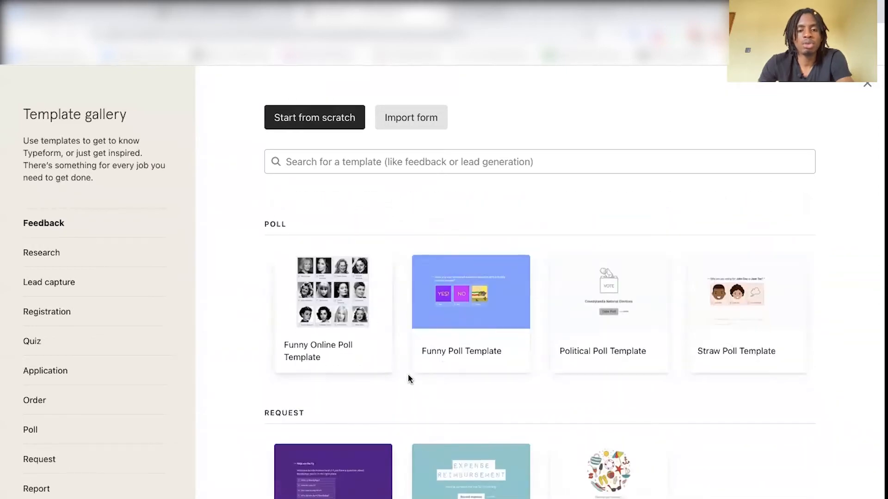
pyautogui.scroll(-10, 409, 377)
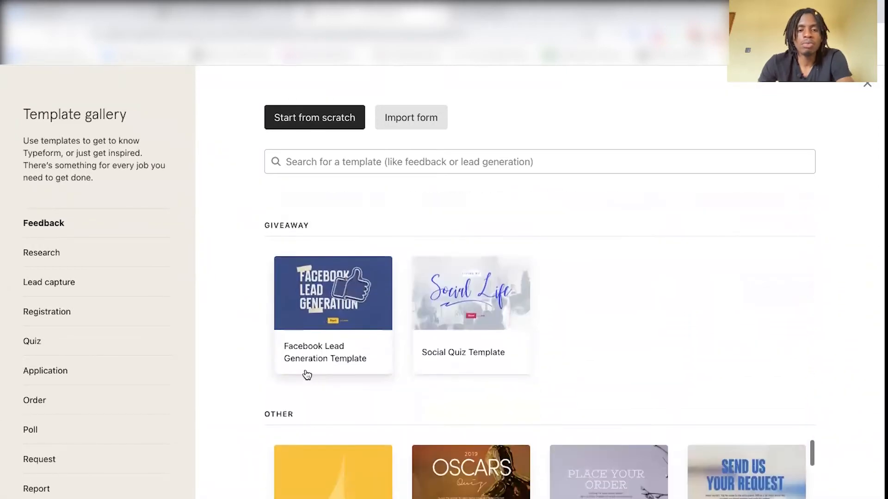
pyautogui.scroll(-6, 393, 323)
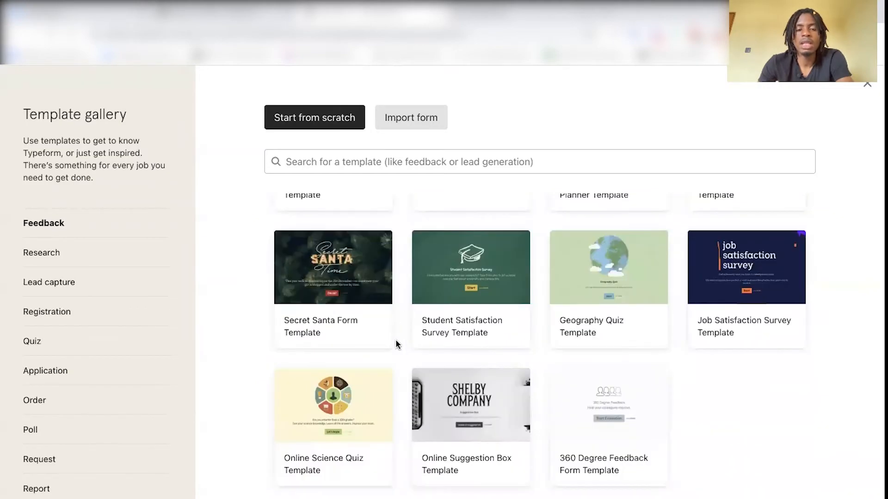
pyautogui.scroll(-8, 395, 339)
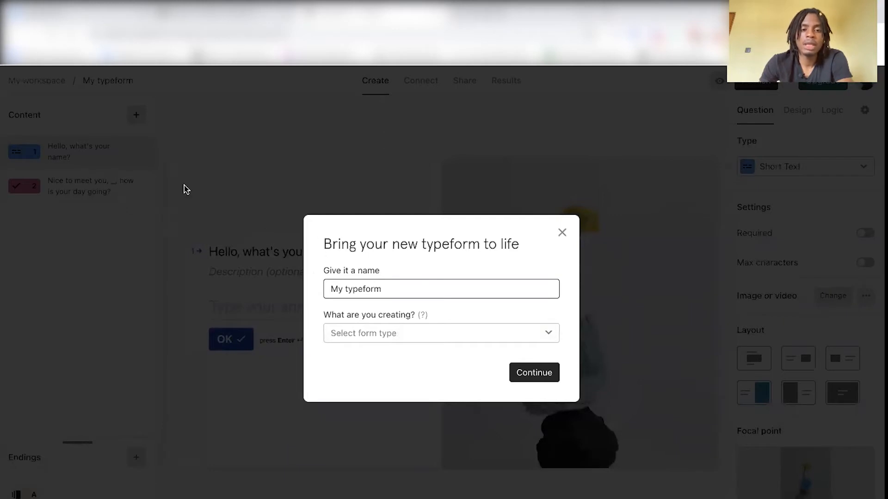
# Name the new form "Evaluation Coaching (Perte du Poids)"
pyautogui.tripleClick(419, 288)
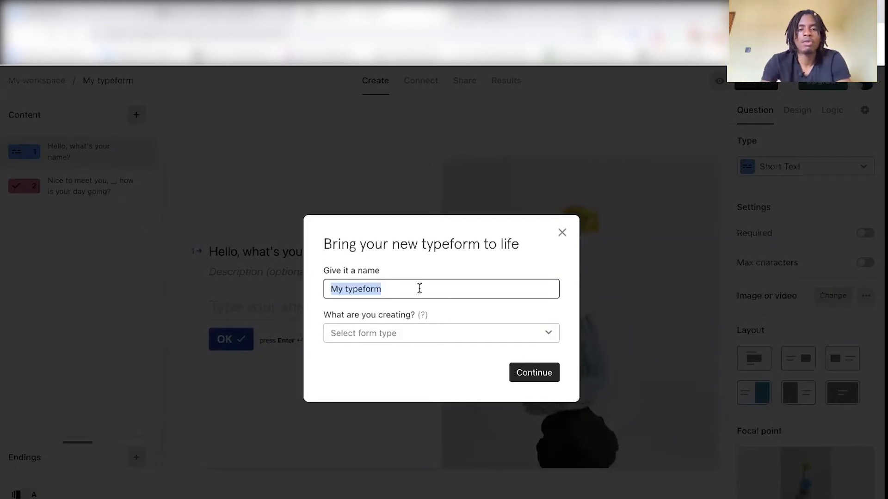
pyautogui.write('Evaluation')
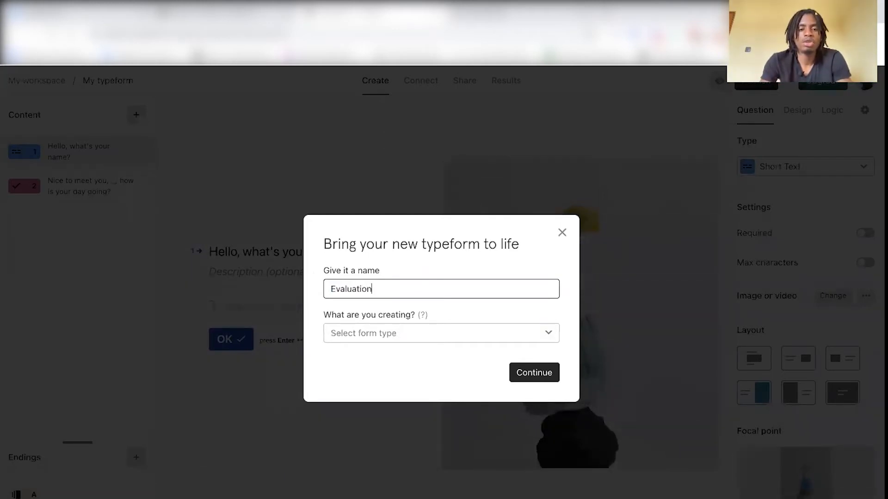
pyautogui.write(' Coaching (Perte du Poids)')
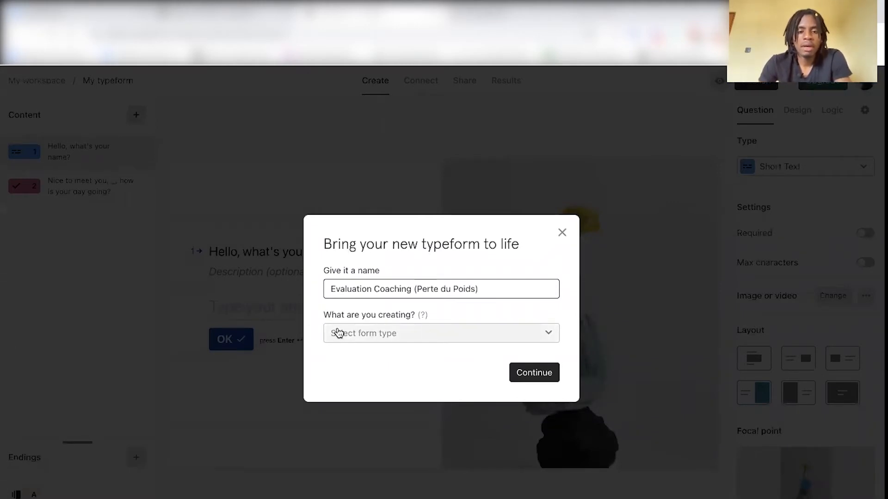
# Set the form type to Other, describe it as "Evaluation", and continue to the form editor
pyautogui.click(417, 335)
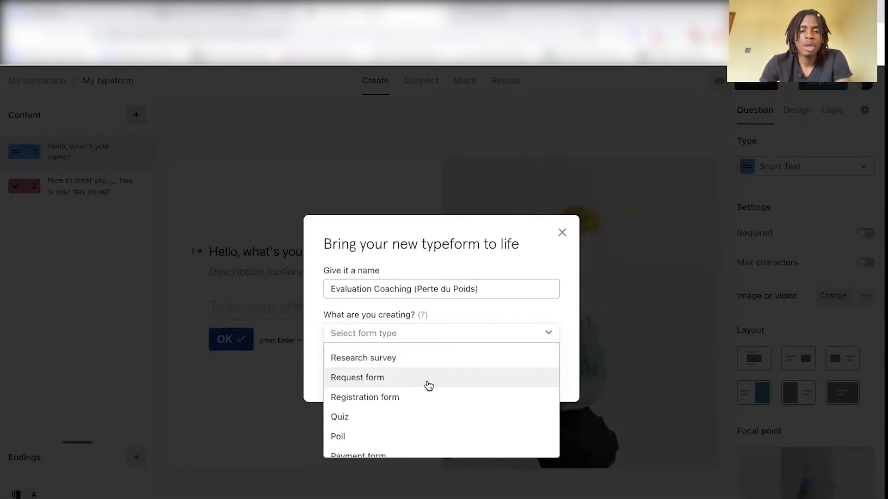
pyautogui.scroll(-3, 421, 397)
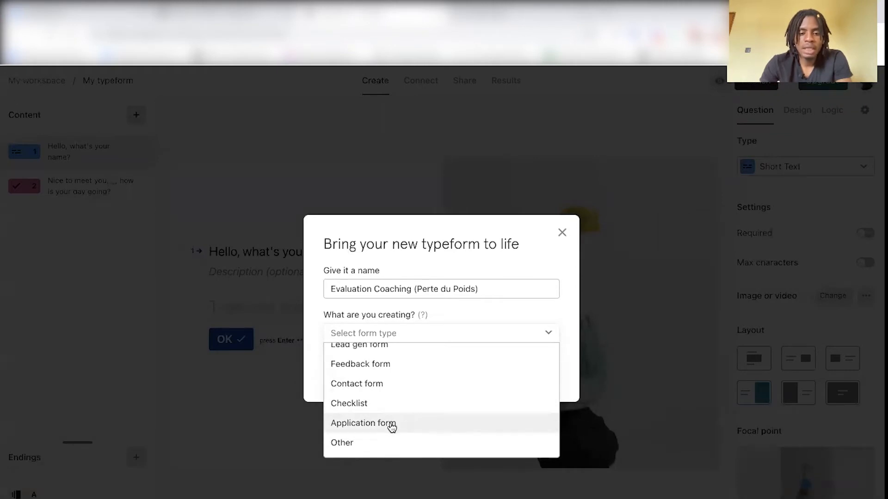
pyautogui.click(411, 424)
pyautogui.click(421, 336)
pyautogui.scroll(-1, 404, 450)
pyautogui.click(404, 452)
pyautogui.write('Evaluation')
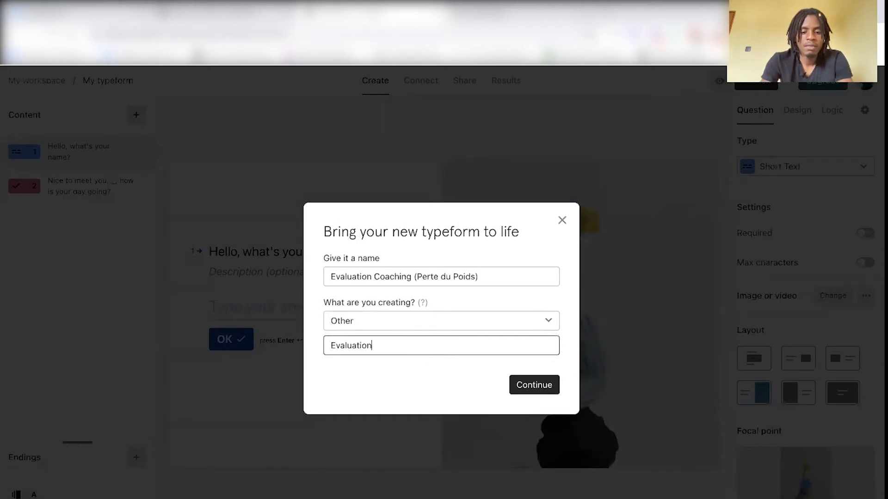
pyautogui.click(534, 385)
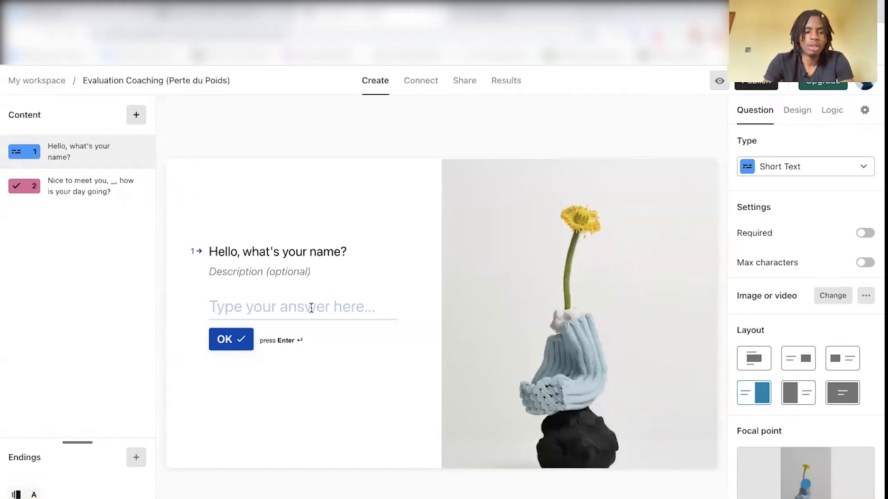
# Replace the first question's text with "Quel est le role de systeme.io" and the second's with "Qui est Aurelien Amaker"
pyautogui.moveTo(348, 252); pyautogui.dragTo(196, 246)
pyautogui.write('Quel est le role de systeme.io')
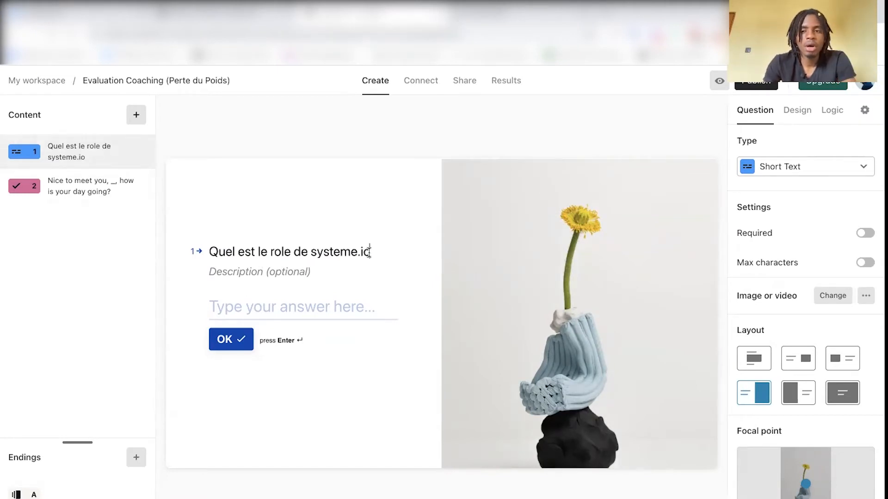
pyautogui.click(41, 190)
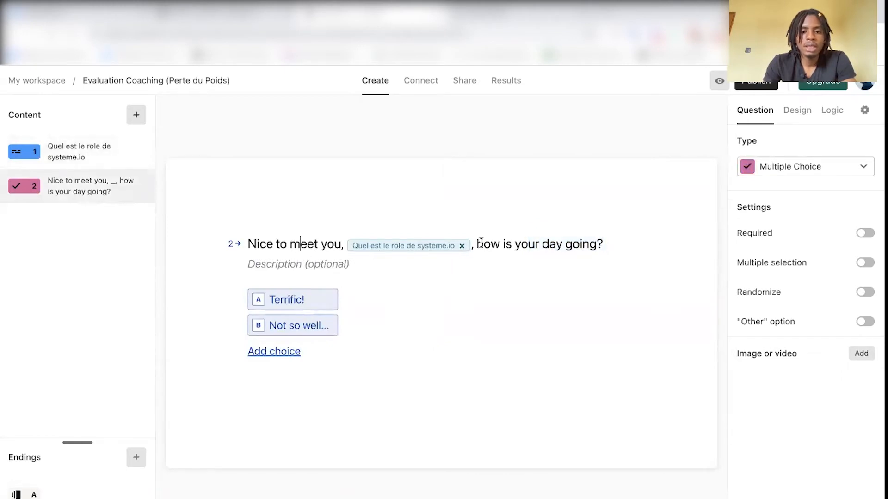
pyautogui.click(462, 246)
pyautogui.hotkey('ctrl', 'a')
pyautogui.press('BackSpace')
pyautogui.write('Qui est Aurelien Amaker')
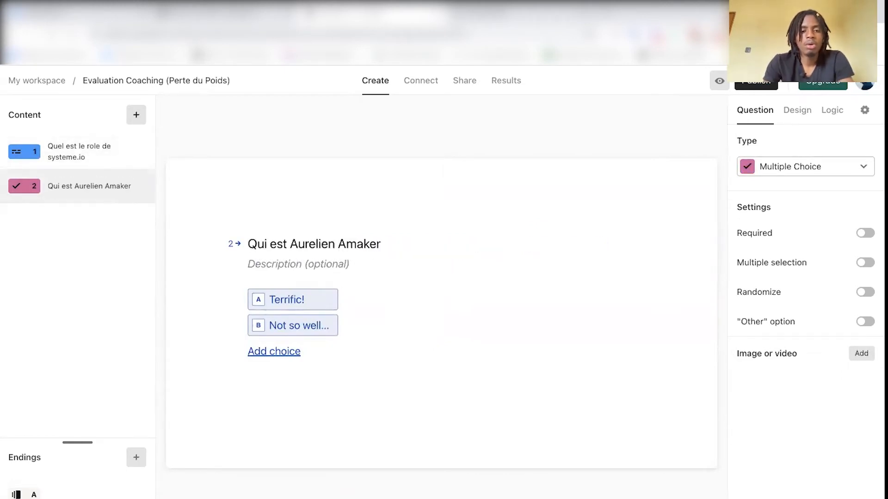
# Replace the second question's sample answers with the choices "Le fondateur de systeme.io" and "Le fondateur de ClickFunnels"
pyautogui.click(338, 301)
pyautogui.tripleClick(307, 315)
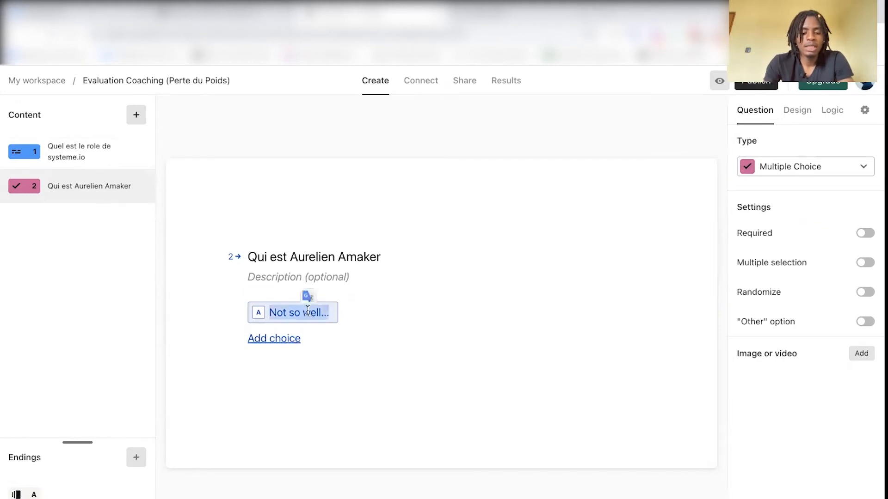
pyautogui.write('Le fondateur de systeme.io')
pyautogui.click(276, 338)
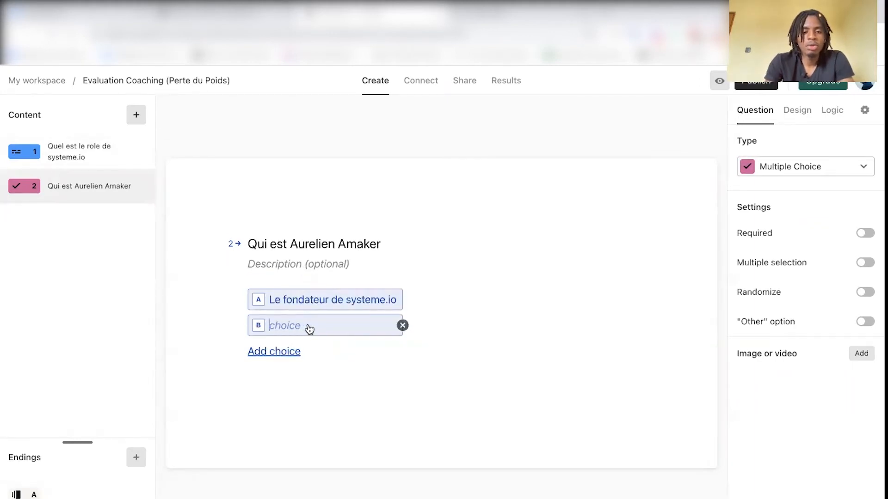
pyautogui.write('Le fondateur de ClickFunnels')
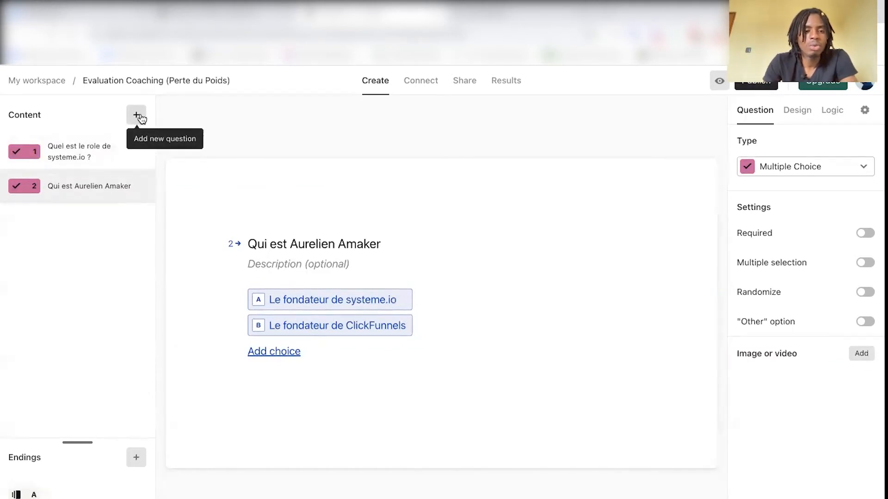
pyautogui.click(141, 119)
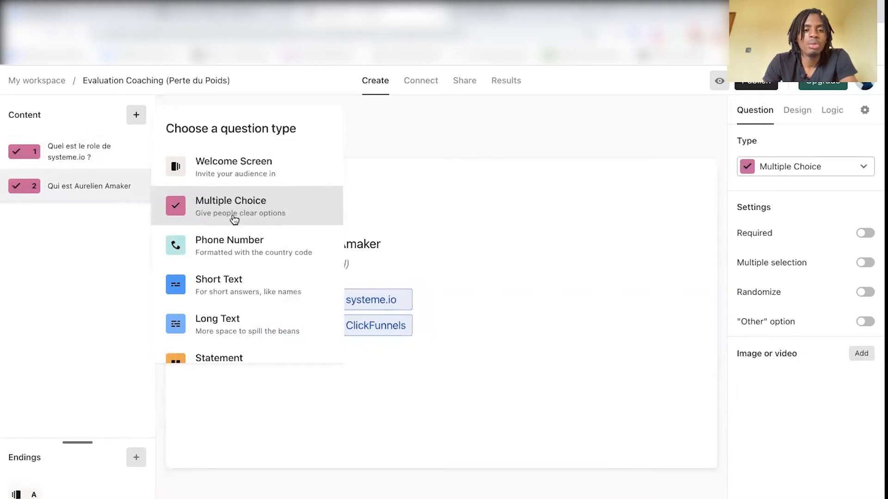
pyautogui.scroll(-3, 237, 219)
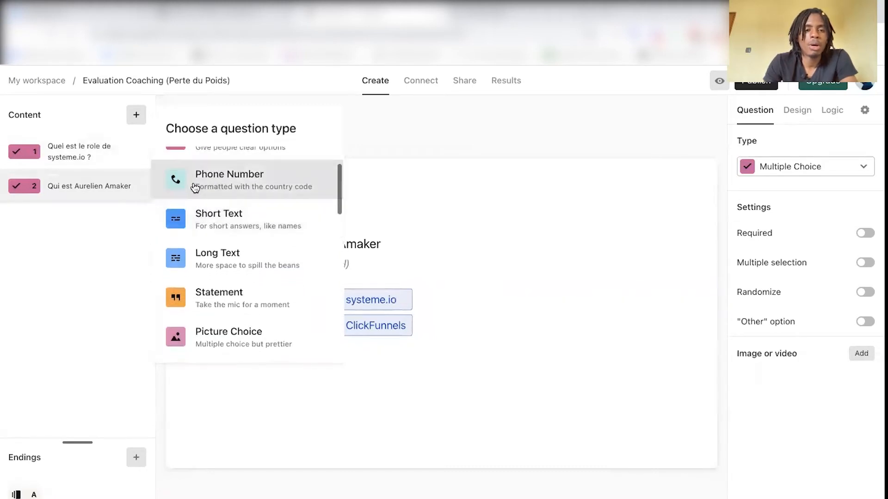
pyautogui.click(244, 189)
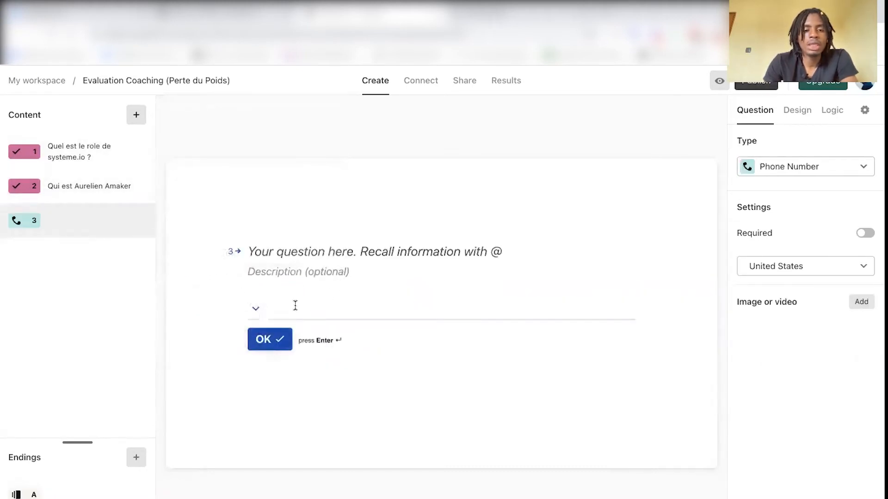
pyautogui.click(143, 220)
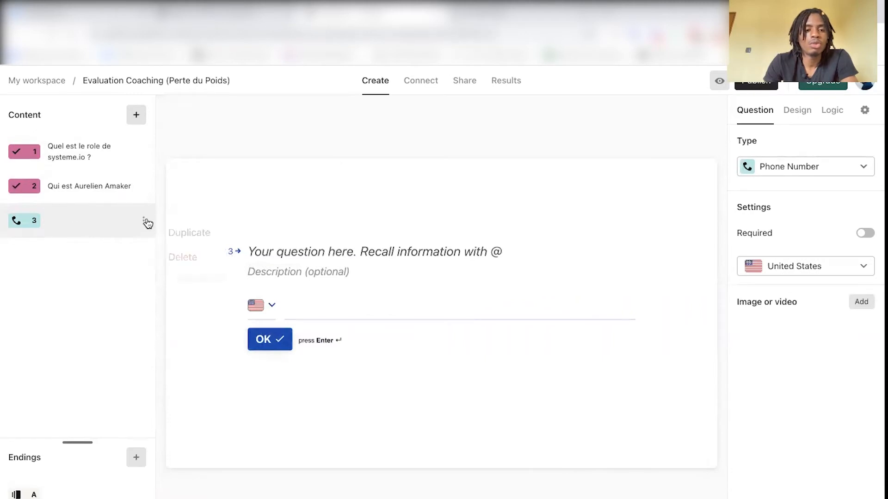
pyautogui.click(181, 255)
# Add an Email question reading "Quelle est votre adresse e-mail" as the third question
pyautogui.click(136, 115)
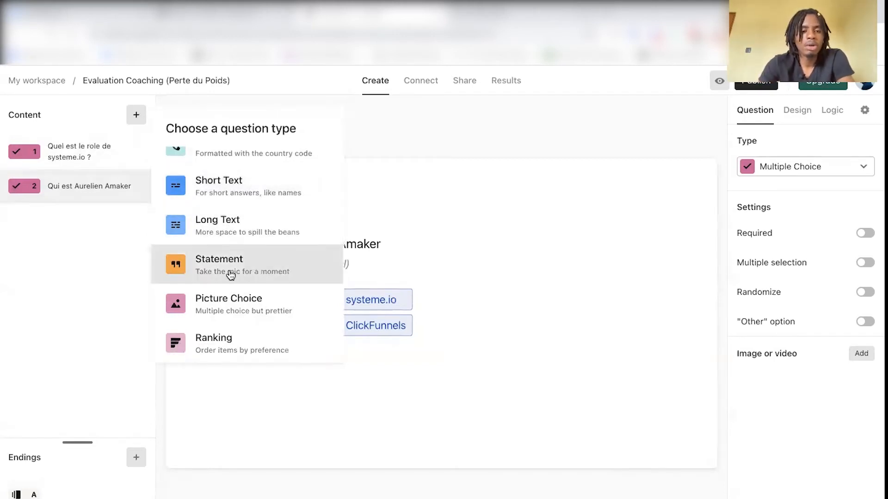
pyautogui.scroll(-3, 223, 270)
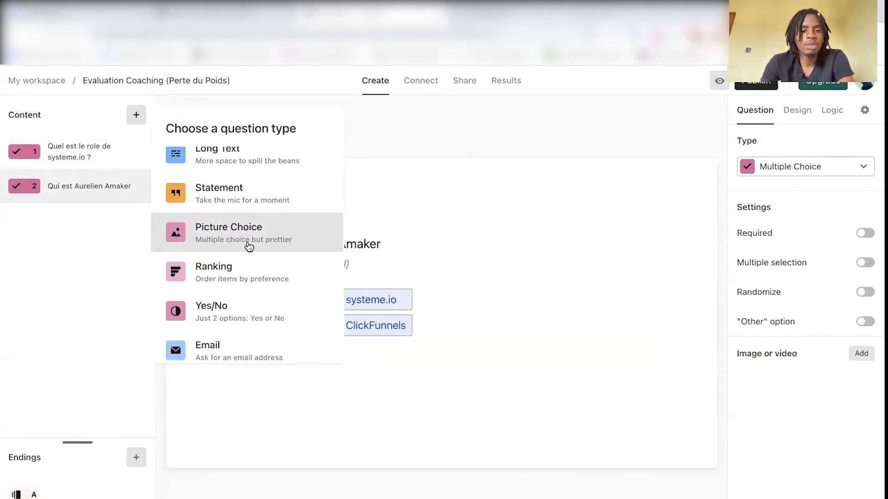
pyautogui.scroll(-2, 232, 279)
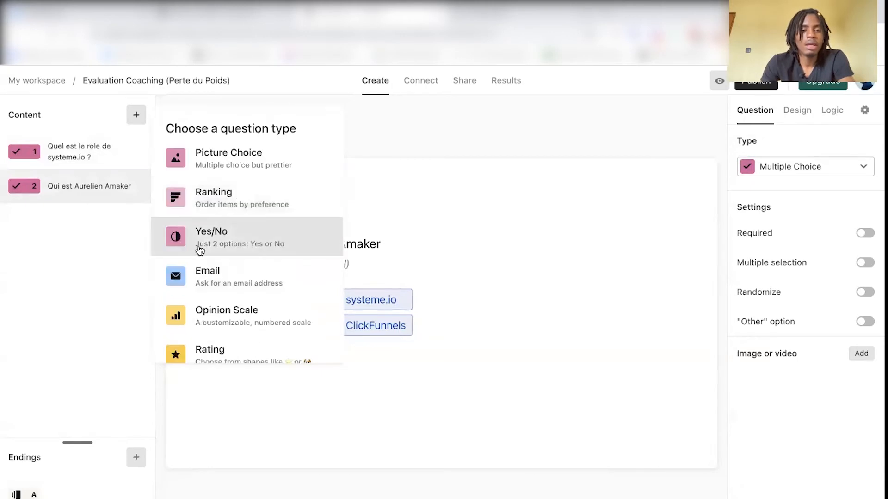
pyautogui.click(232, 287)
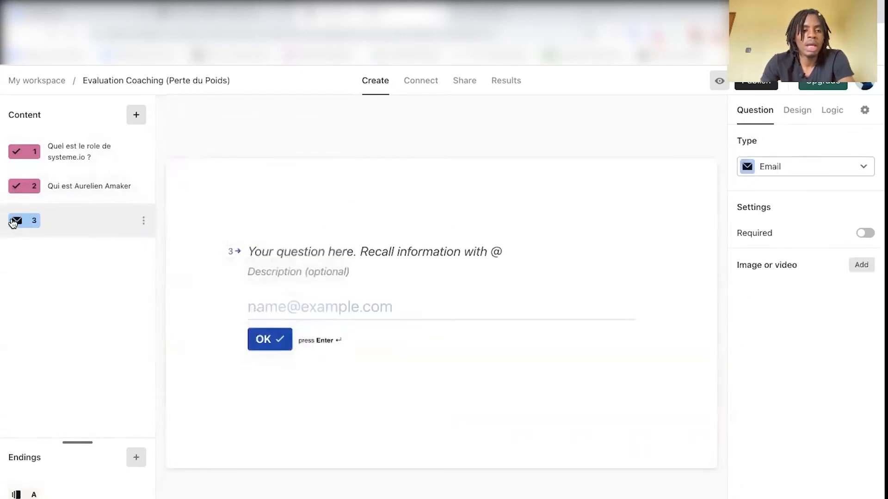
pyautogui.click(300, 250)
pyautogui.write('Quelle est votre adresse e-mail')
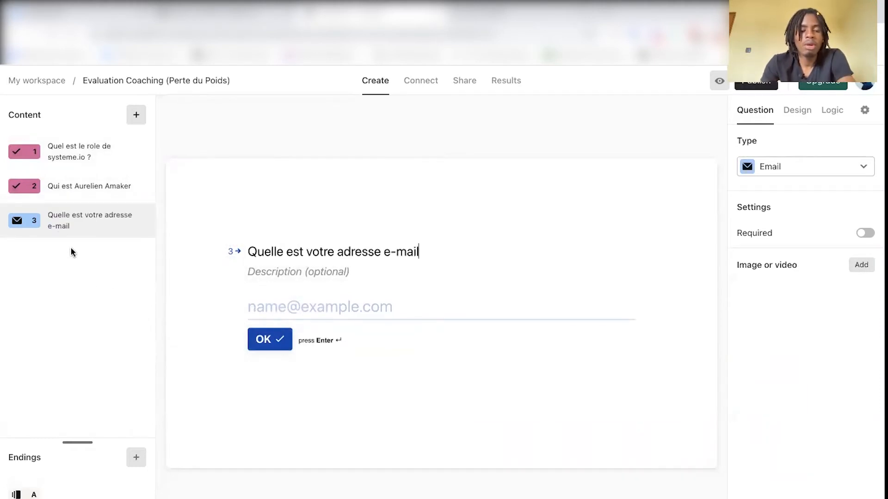
# Look through the remaining question types available for a new question, such as Opinion Scale, Rating, Matrix, Date, Number and Dropdown
pyautogui.click(136, 115)
pyautogui.scroll(-5, 251, 291)
pyautogui.scroll(-1, 224, 232)
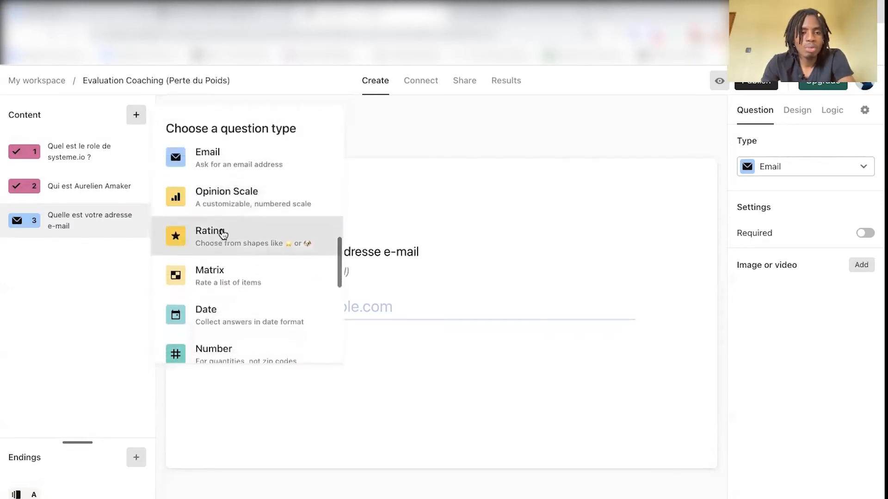
pyautogui.scroll(-1, 223, 235)
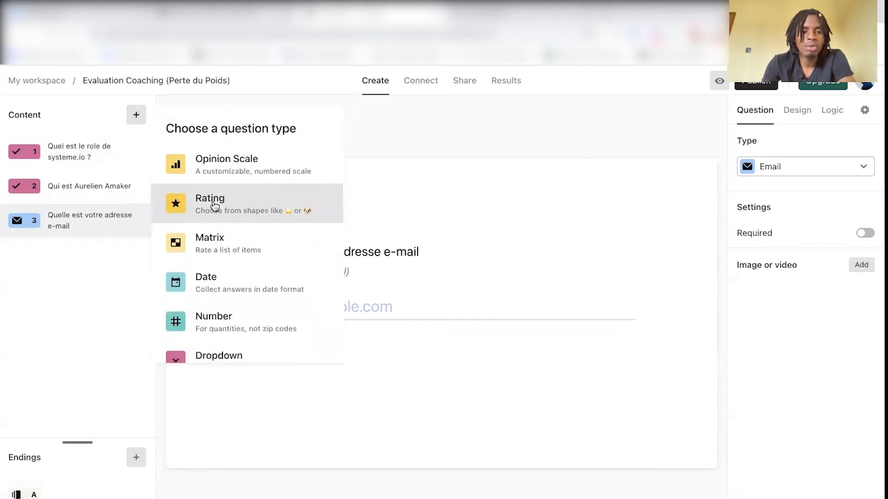
pyautogui.scroll(-2, 222, 286)
pyautogui.scroll(-2, 236, 259)
pyautogui.scroll(-2, 228, 309)
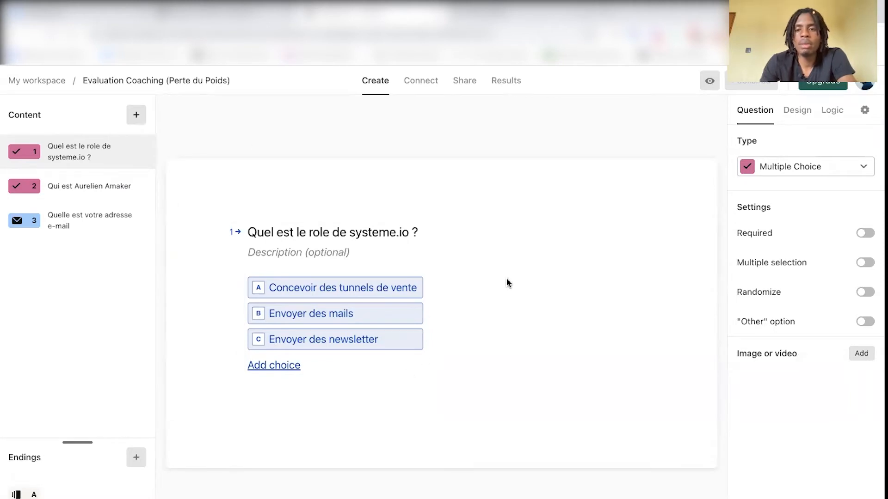
# Review the form's Access and scheduling settings and close them without changes
pyautogui.click(865, 112)
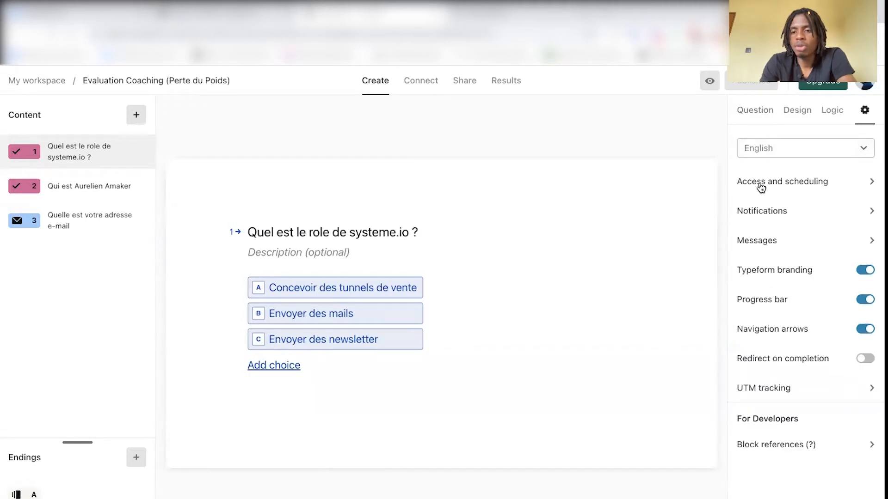
pyautogui.click(794, 182)
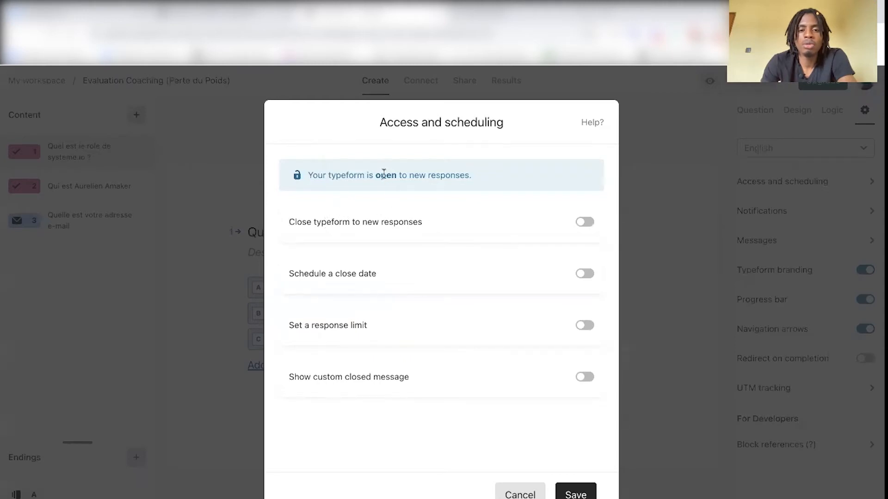
pyautogui.press('Escape')
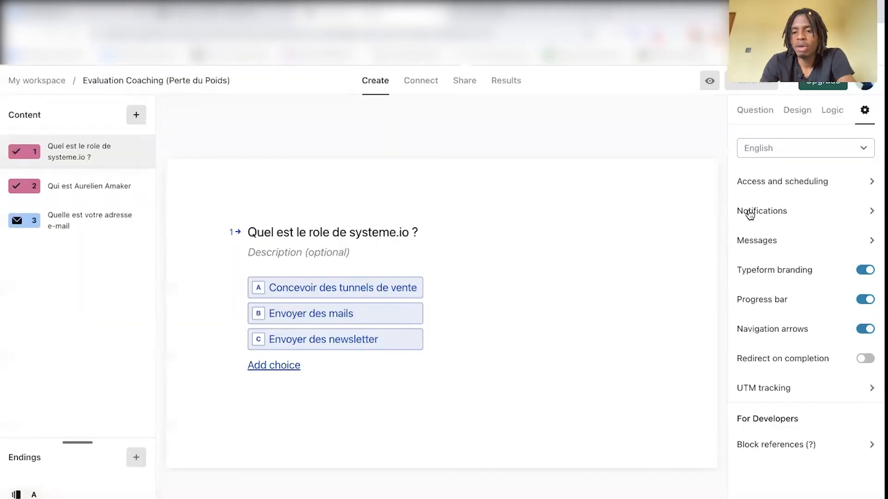
# Enable the custom email notification to respondents, keeping "Quelle est votre adresse e-mail" as its recipient field
pyautogui.click(766, 212)
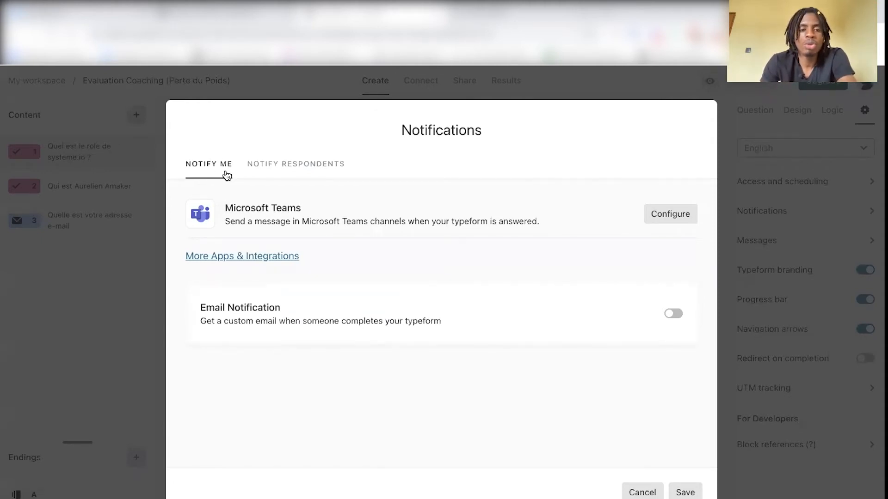
pyautogui.click(288, 166)
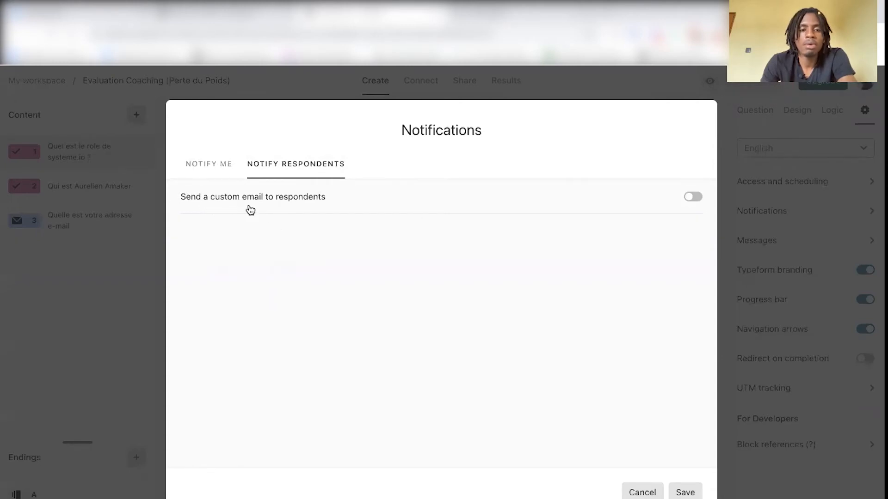
pyautogui.click(695, 199)
pyautogui.scroll(-1, 524, 281)
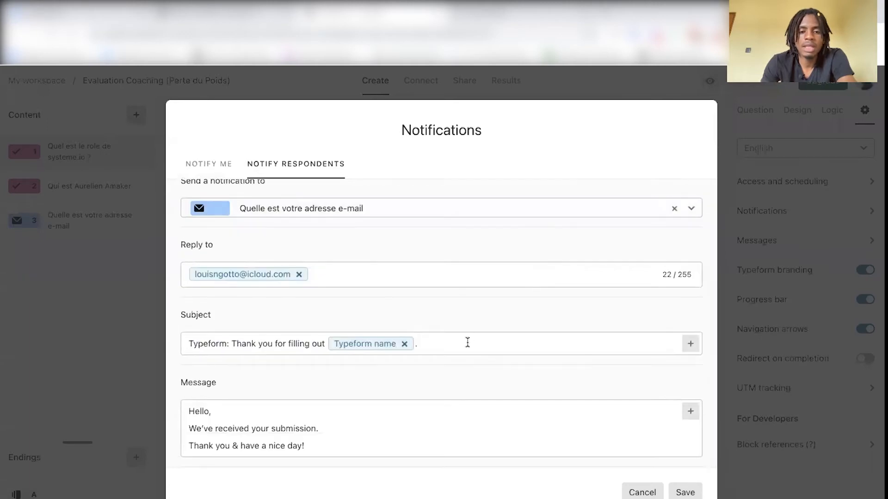
pyautogui.scroll(1, 467, 342)
pyautogui.click(301, 259)
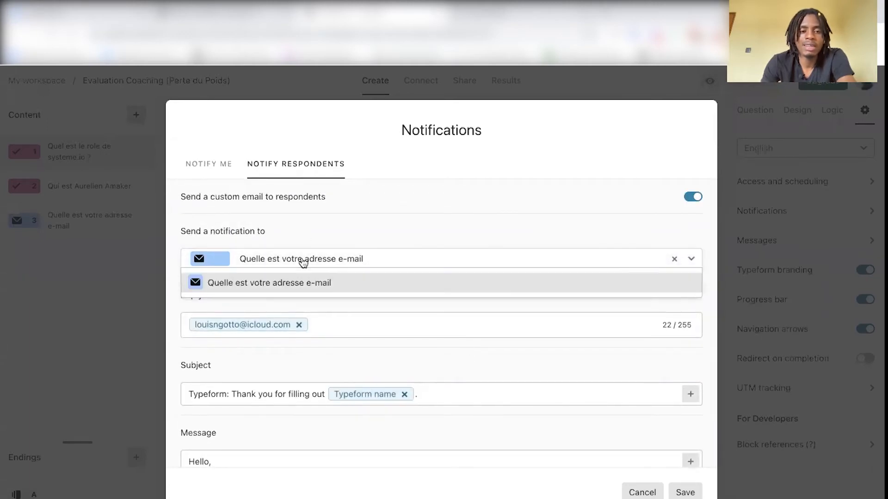
pyautogui.click(300, 259)
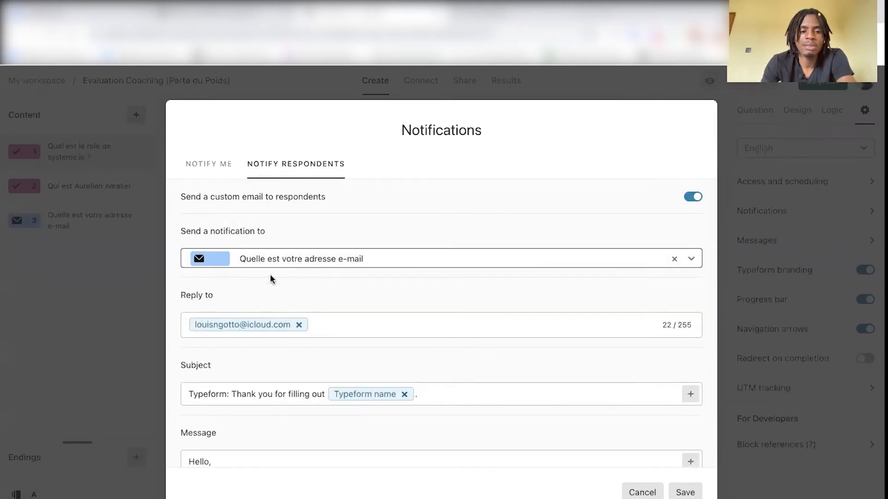
pyautogui.scroll(-1, 310, 318)
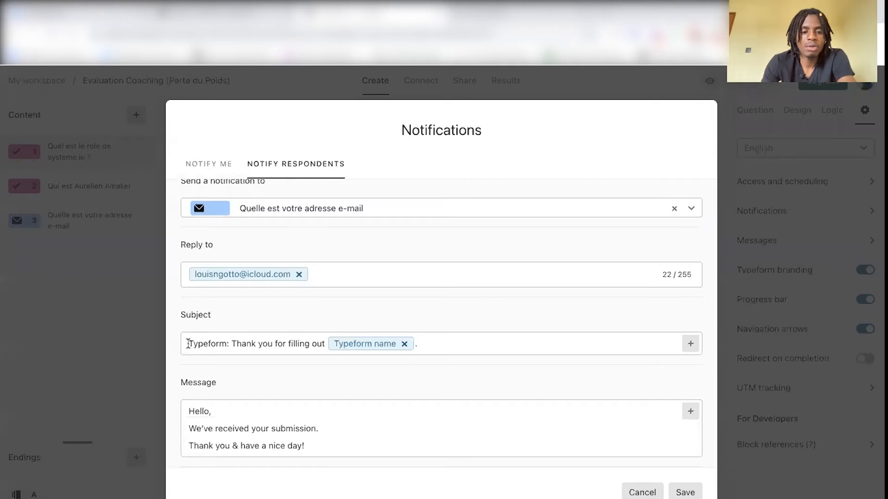
pyautogui.click(452, 349)
pyautogui.write('@')
pyautogui.moveTo(188, 410); pyautogui.dragTo(341, 445)
pyautogui.click(332, 447)
pyautogui.click(690, 411)
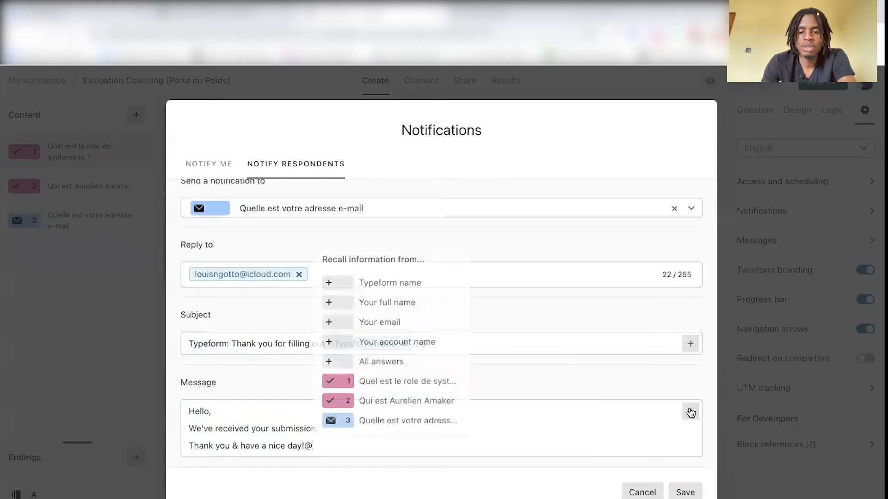
pyautogui.click(470, 448)
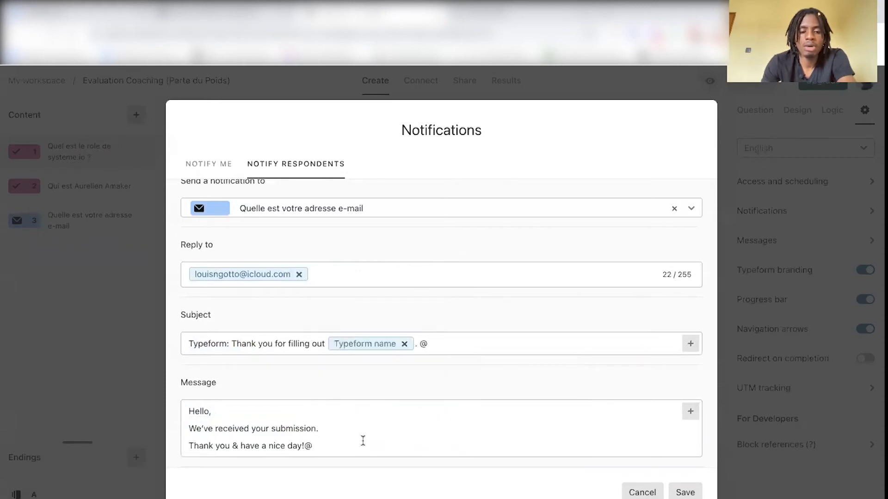
pyautogui.press('Escape')
pyautogui.click(783, 242)
pyautogui.click(79, 155)
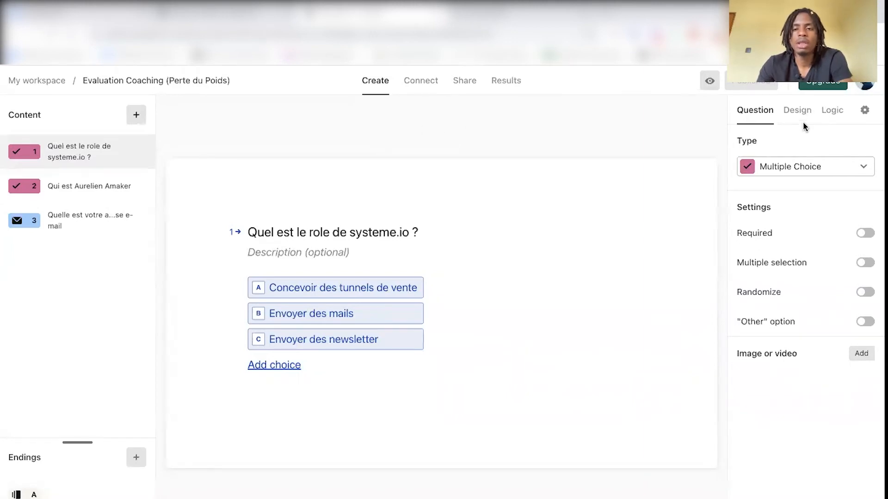
# Try a branching rule on question 1 that jumps to "Quelle est votre adresse e-mail" when the answer is "Envoyer des mails"
pyautogui.click(831, 119)
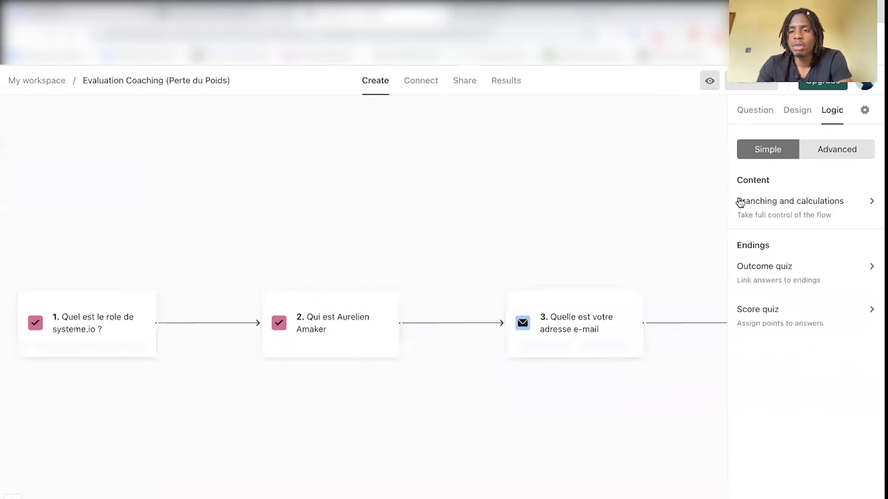
pyautogui.click(767, 201)
pyautogui.click(648, 190)
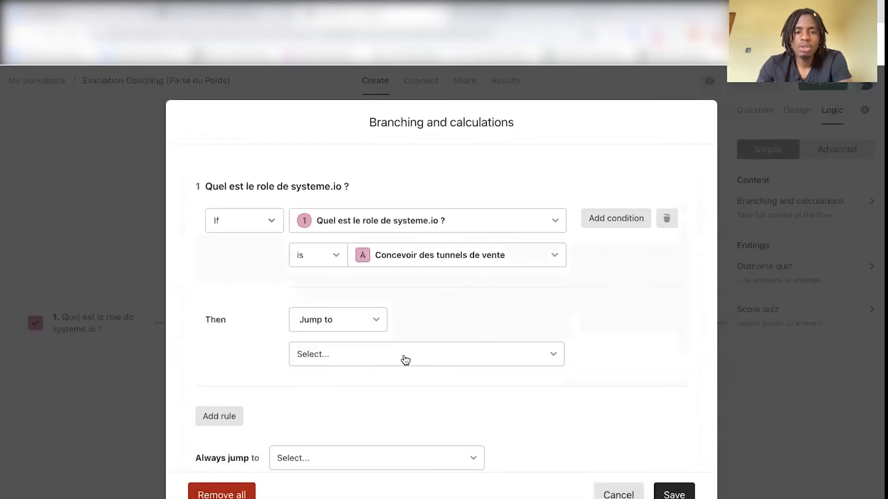
pyautogui.click(444, 221)
pyautogui.scroll(-3, 493, 278)
pyautogui.scroll(3, 494, 278)
pyautogui.click(618, 306)
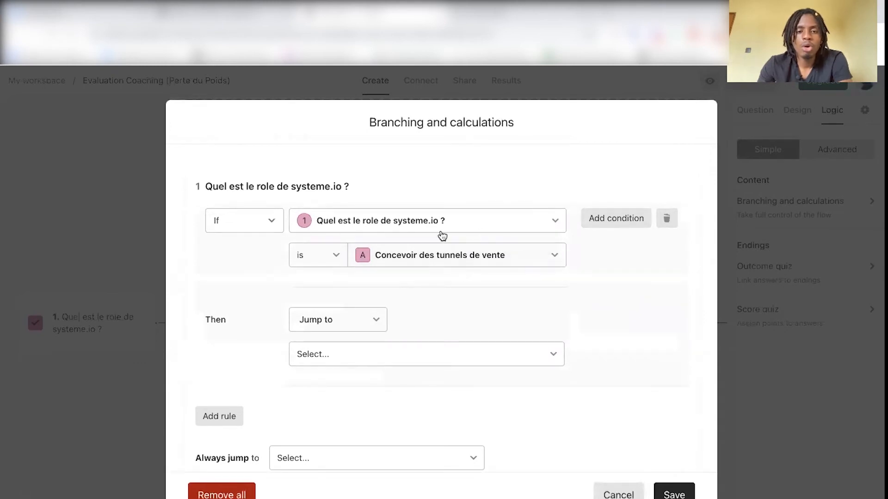
pyautogui.click(391, 255)
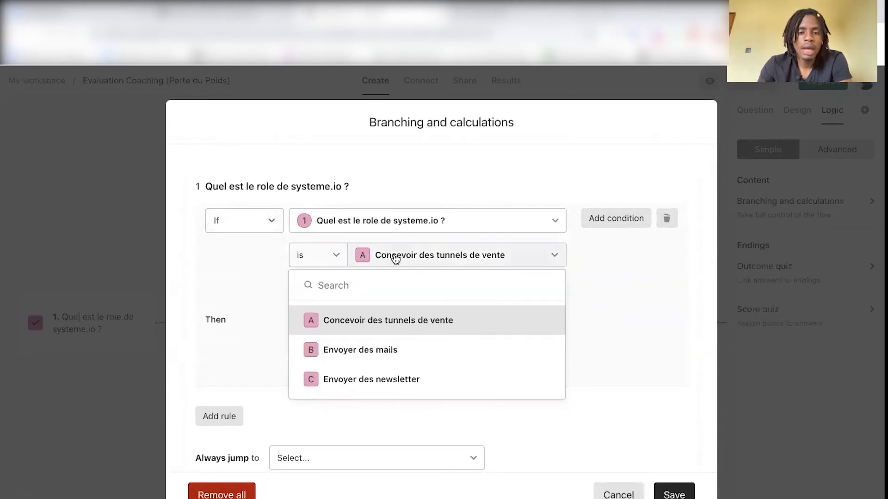
pyautogui.click(402, 352)
pyautogui.click(368, 360)
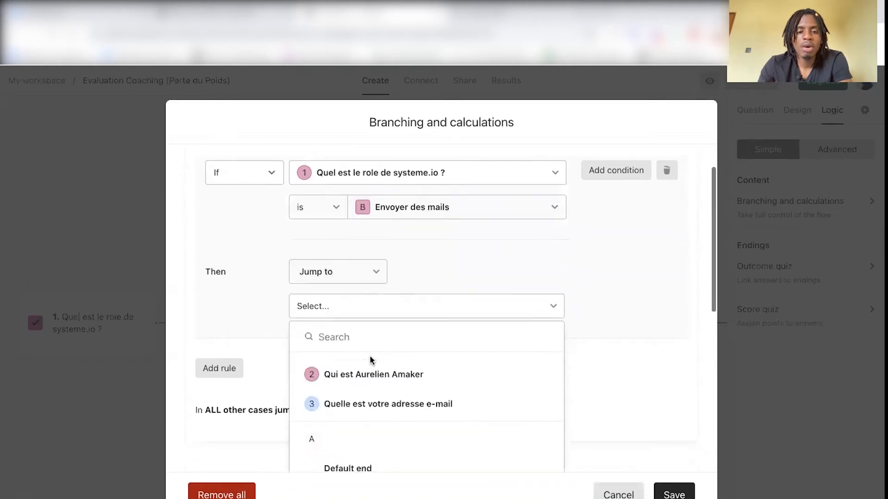
pyautogui.click(416, 383)
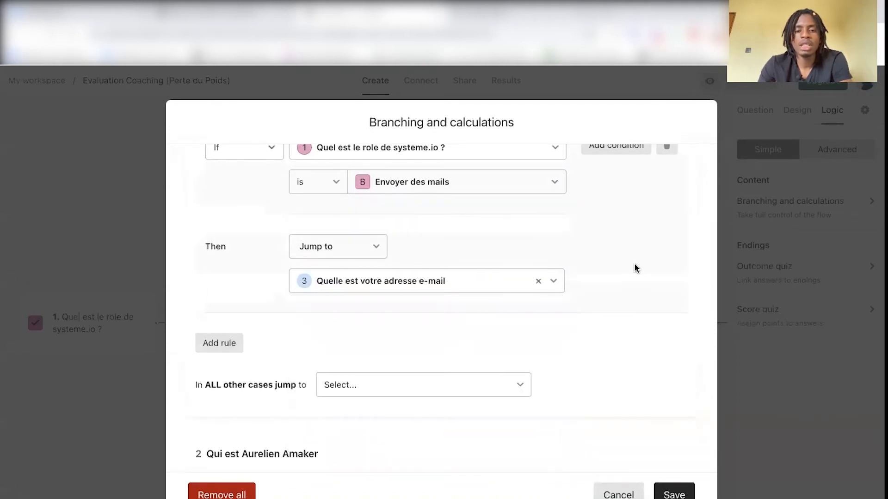
pyautogui.scroll(2, 634, 267)
pyautogui.scroll(-4, 571, 252)
pyautogui.scroll(-6, 570, 254)
pyautogui.scroll(8, 571, 254)
pyautogui.scroll(-8, 570, 254)
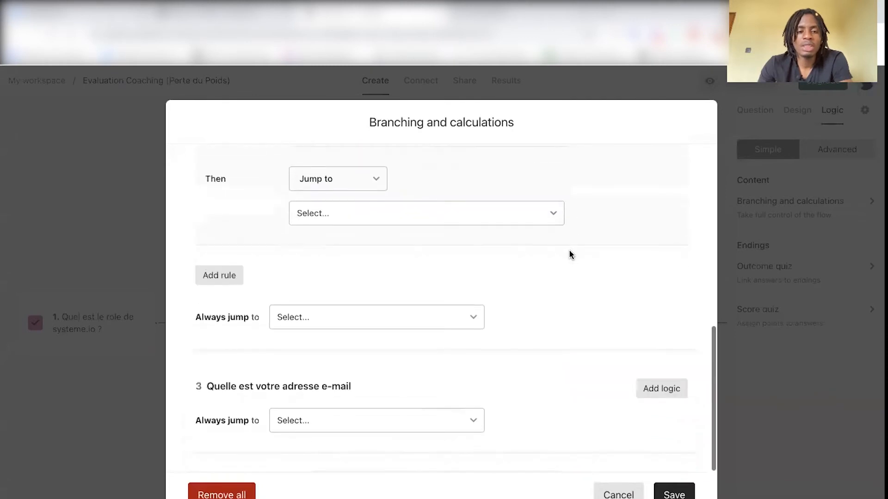
# Save a score quiz giving 1 point to "Concevoir des tunnels de vente" and "Le fondateur de systeme.io" and 0 to every other answer
pyautogui.click(853, 312)
pyautogui.click(811, 311)
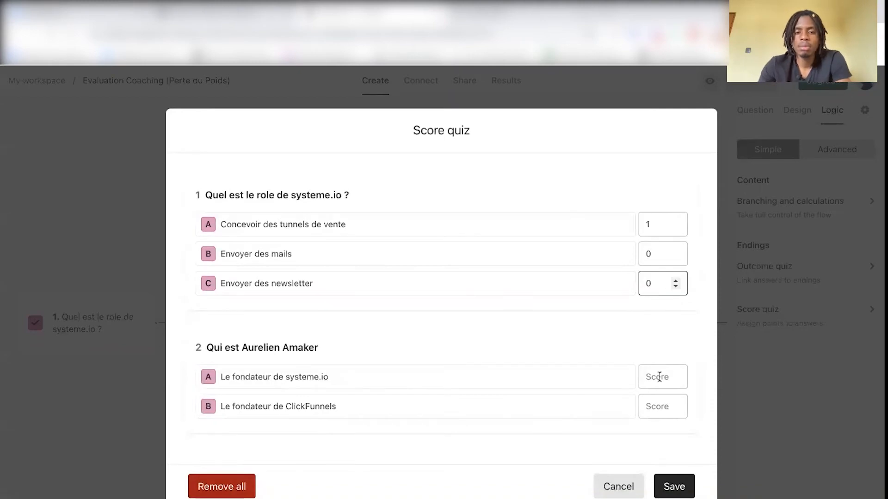
pyautogui.click(660, 406)
pyautogui.write('0')
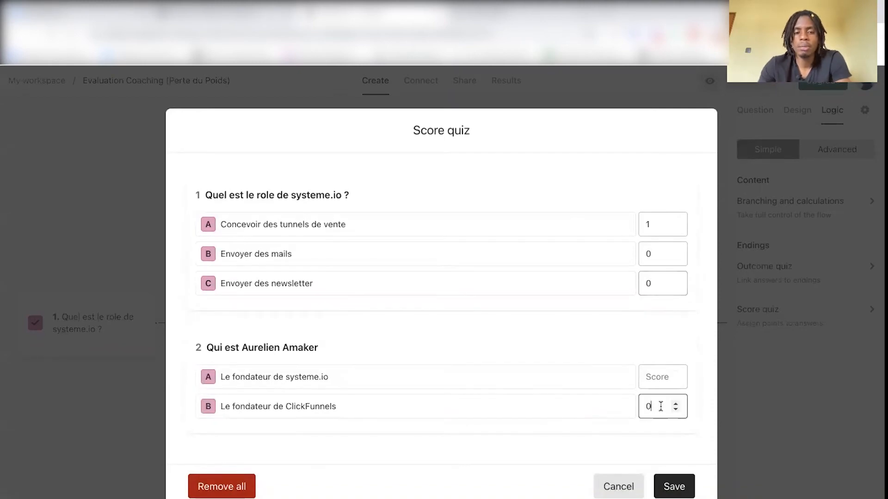
pyautogui.click(673, 375)
pyautogui.write('1')
pyautogui.click(550, 343)
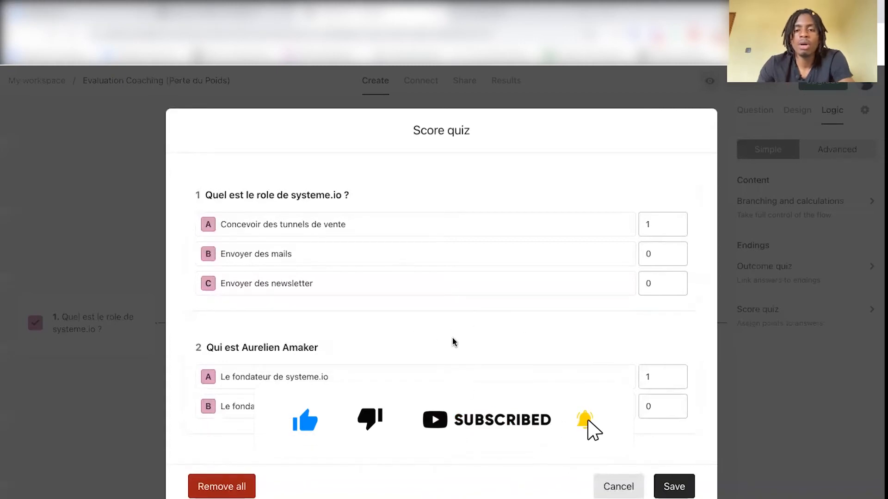
pyautogui.click(674, 486)
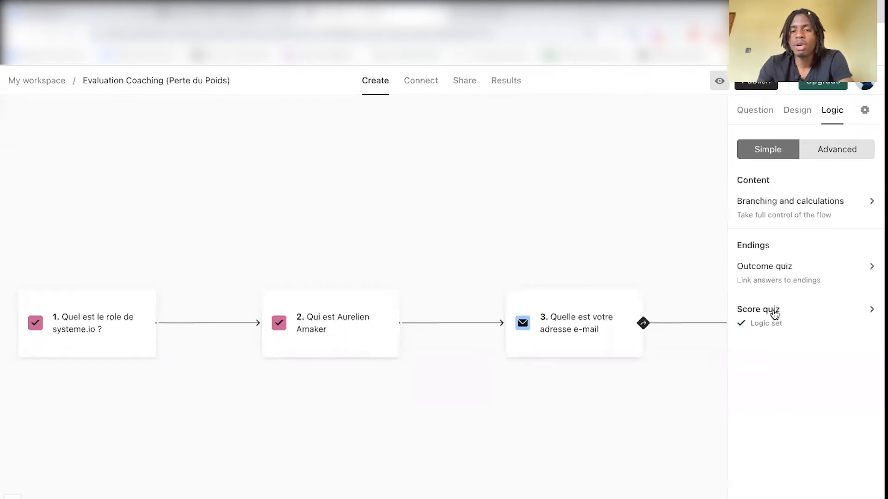
# Enable the form owner's email notification for completed responses and review its default message
pyautogui.click(864, 109)
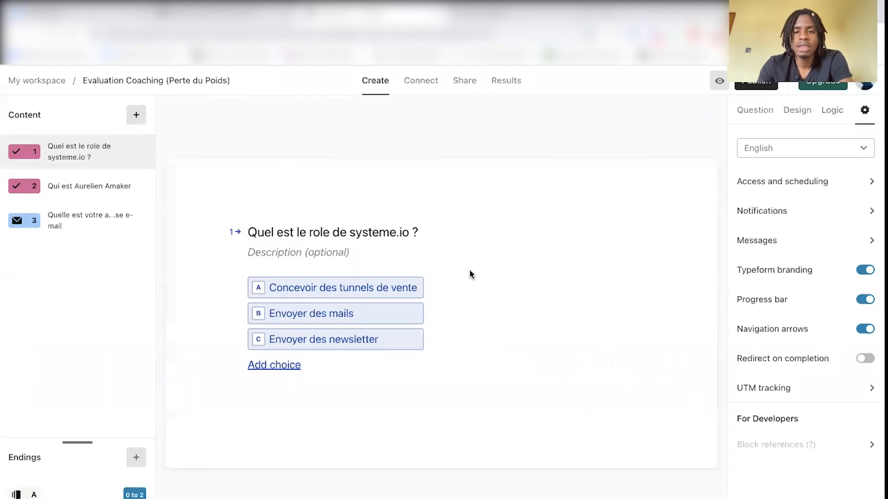
pyautogui.click(784, 214)
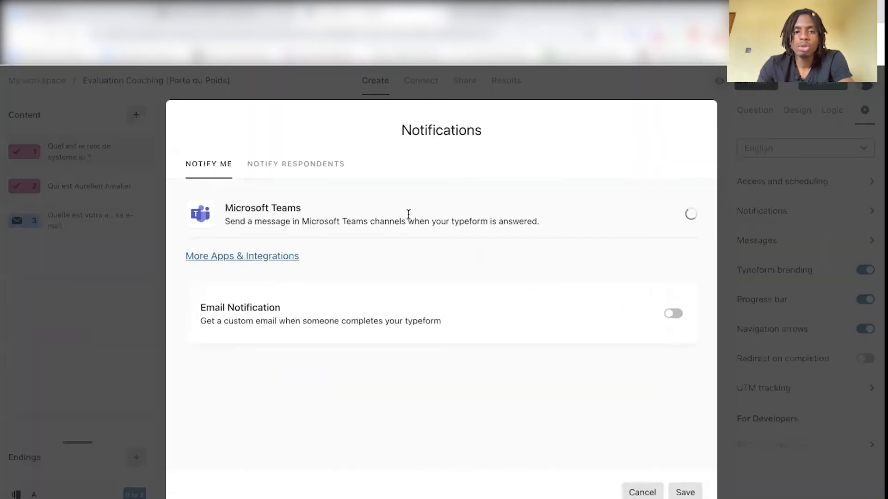
pyautogui.click(323, 168)
pyautogui.click(215, 171)
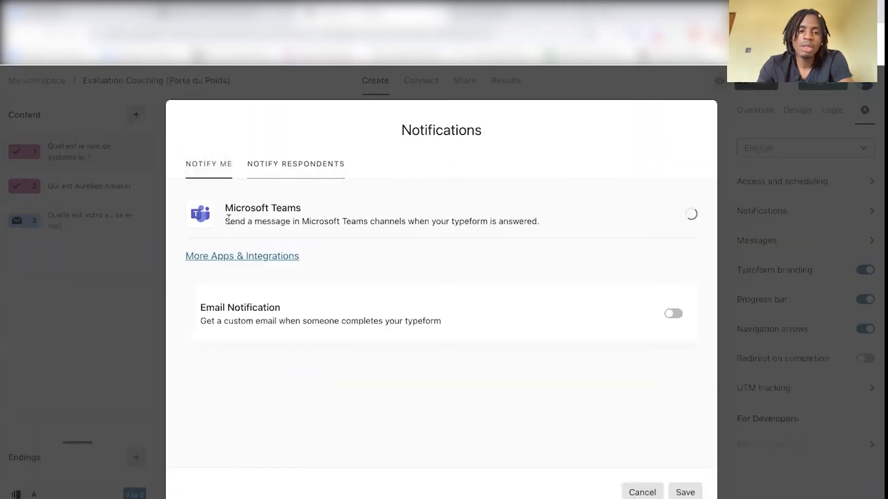
pyautogui.click(672, 314)
pyautogui.scroll(-5, 480, 299)
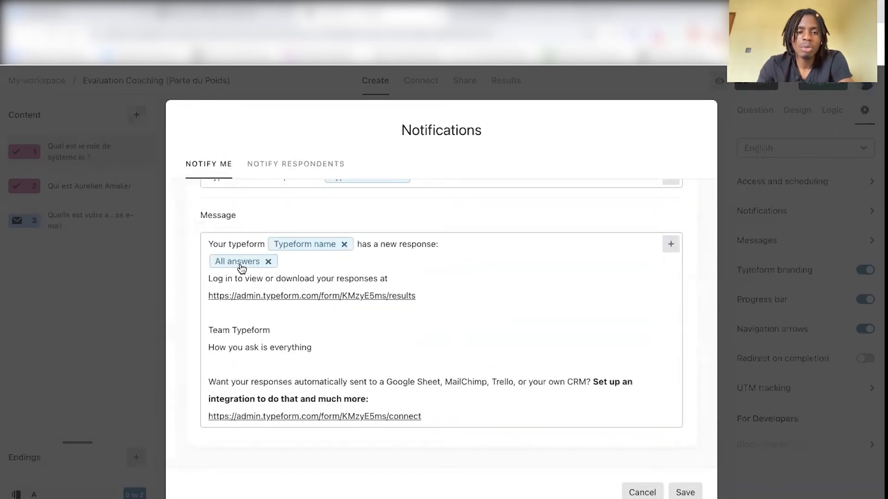
pyautogui.scroll(5, 305, 247)
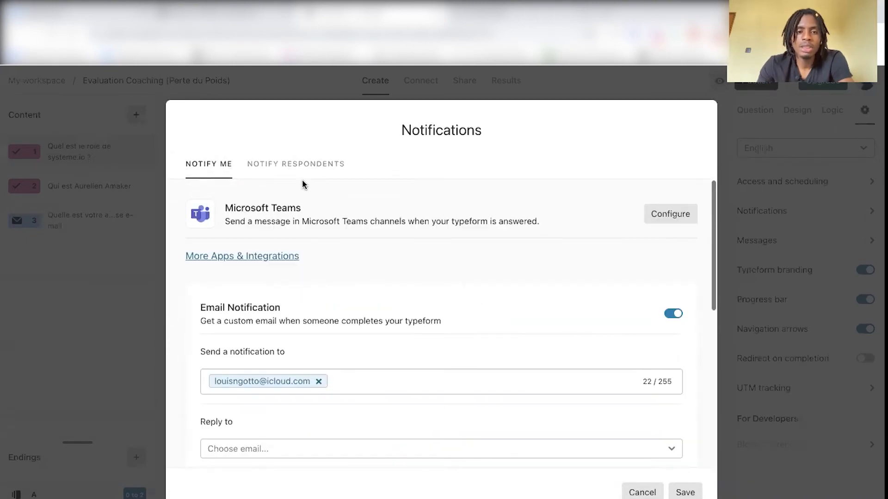
# Turn on the custom email to respondents, with "Quelle est votre adresse e-mail" as the recipient field
pyautogui.click(293, 168)
pyautogui.click(692, 197)
pyautogui.scroll(-2, 247, 322)
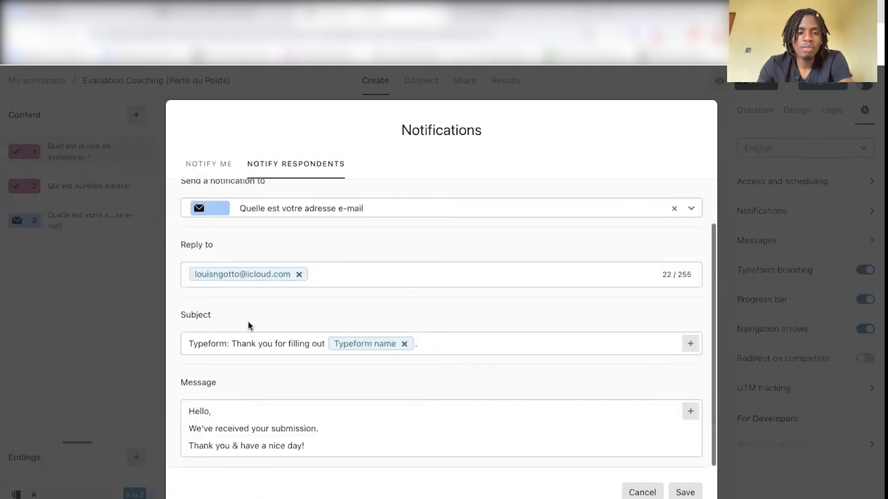
# Insert the score variable on its own line after "We've received your submission." in the respondents' message
pyautogui.click(337, 430)
pyautogui.press('Return')
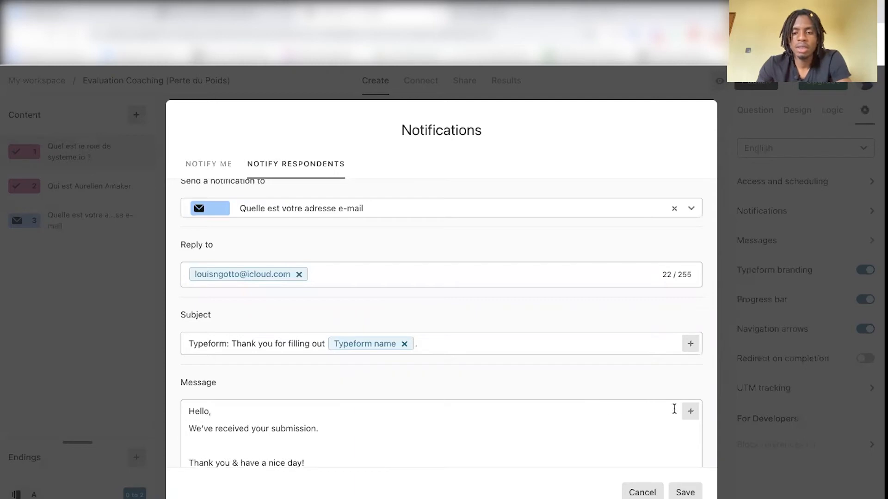
pyautogui.click(690, 411)
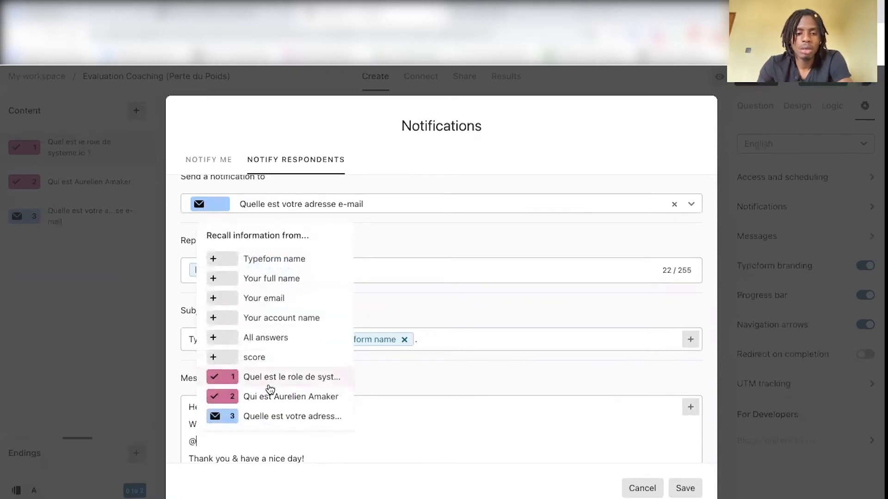
pyautogui.click(250, 360)
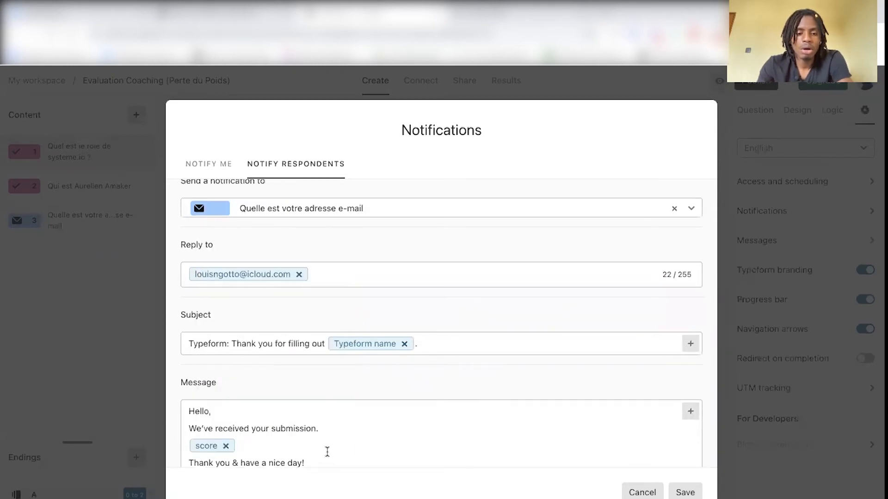
pyautogui.scroll(-1, 327, 452)
pyautogui.click(691, 394)
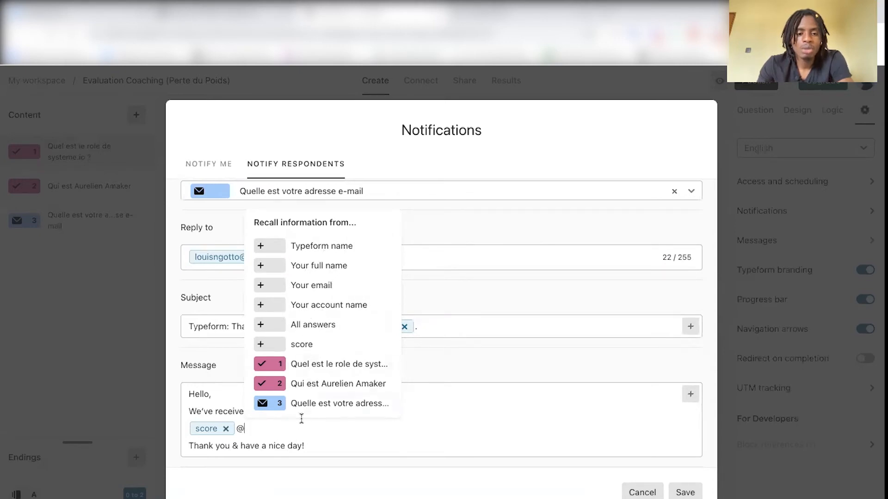
pyautogui.click(240, 429)
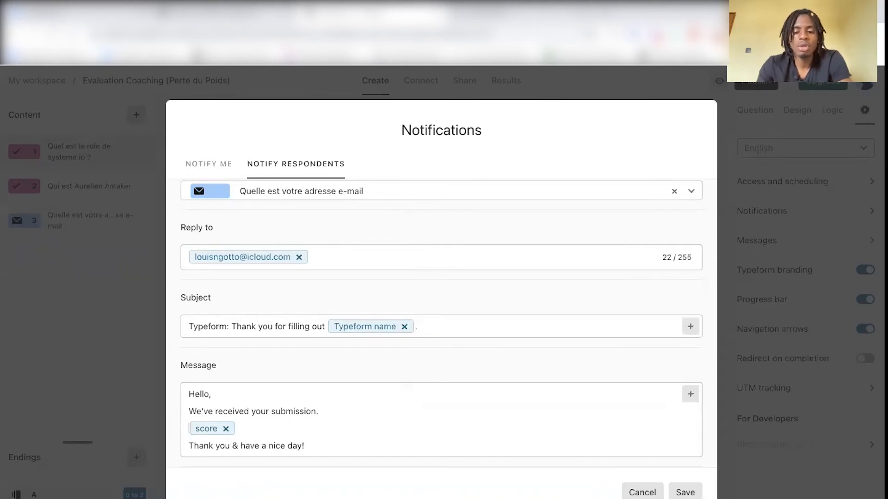
# Replace the message's opening lines with "Bonjour", the Your full name variable and "Merci d'avoir rempli le formulaire d'évaluation du premier module sur l'envoie des mails."
pyautogui.moveTo(309, 419); pyautogui.dragTo(185, 395)
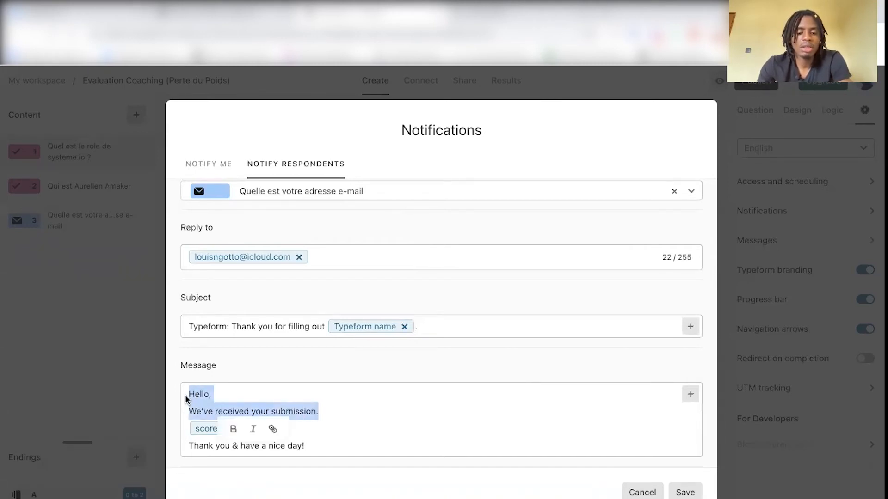
pyautogui.write('Bonjour Your full name')
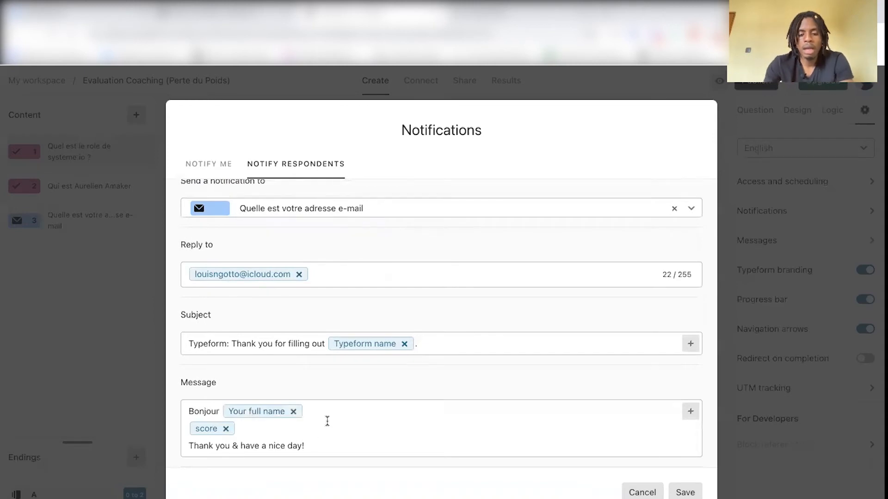
pyautogui.write(',')
pyautogui.press('Return')
pyautogui.press('Return')
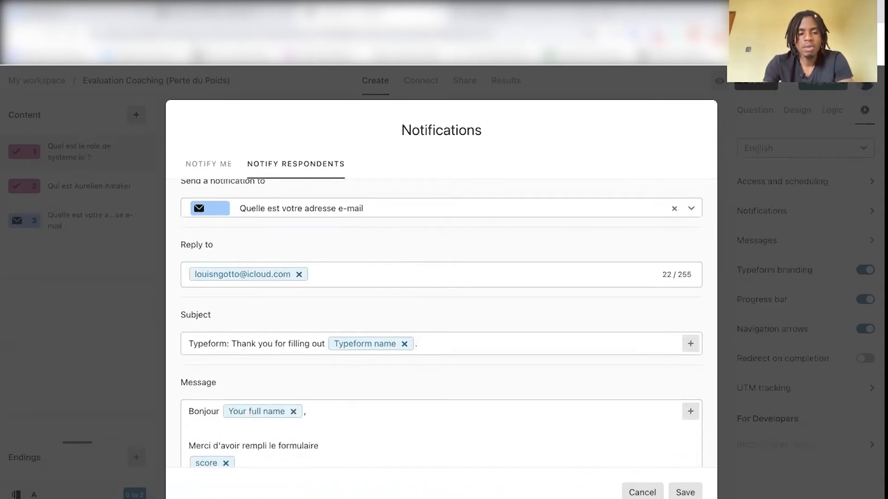
pyautogui.write("d'évaluation du premier module sur l'envoie des mails")
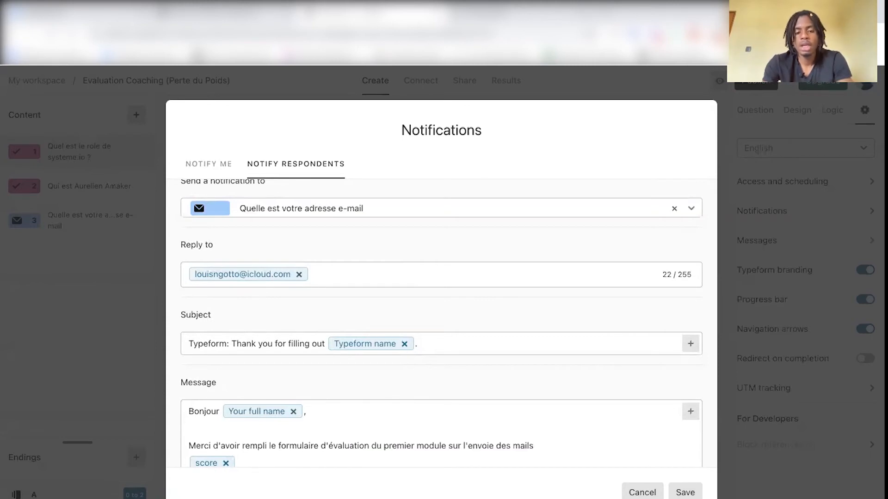
pyautogui.write('.')
# Complete the score line so it reads "Vous avez obtenu une note de" before the score variable and "/2" after it
pyautogui.press('Return')
pyautogui.write('Vous avez obtenu une note de')
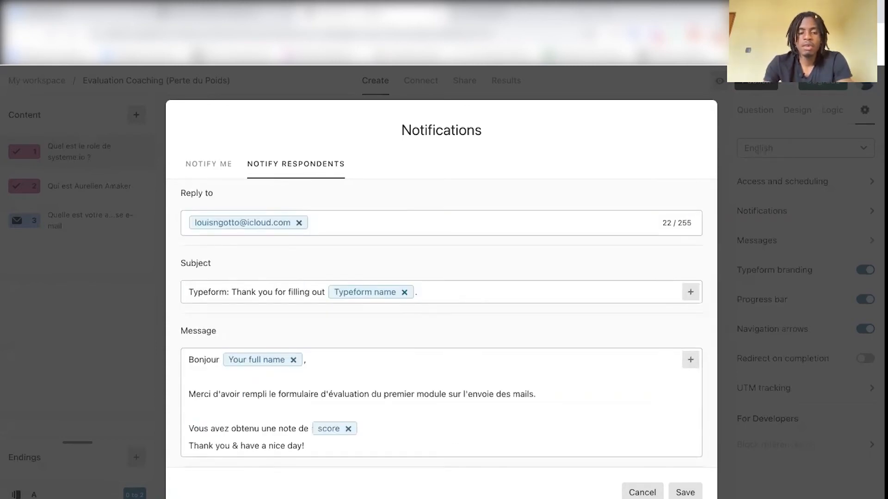
pyautogui.click(432, 424)
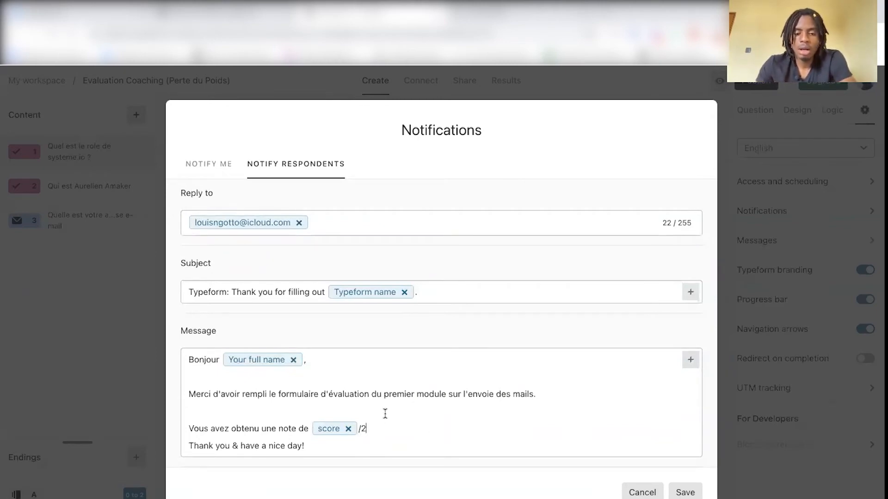
# Replace the message's closing line with "Merci et bonne journée à vous," followed by the lines "- signature" and "Nom entreprise..."
pyautogui.press('Return')
pyautogui.moveTo(317, 443); pyautogui.dragTo(187, 446)
pyautogui.write('Merci et bonne journée à vous,')
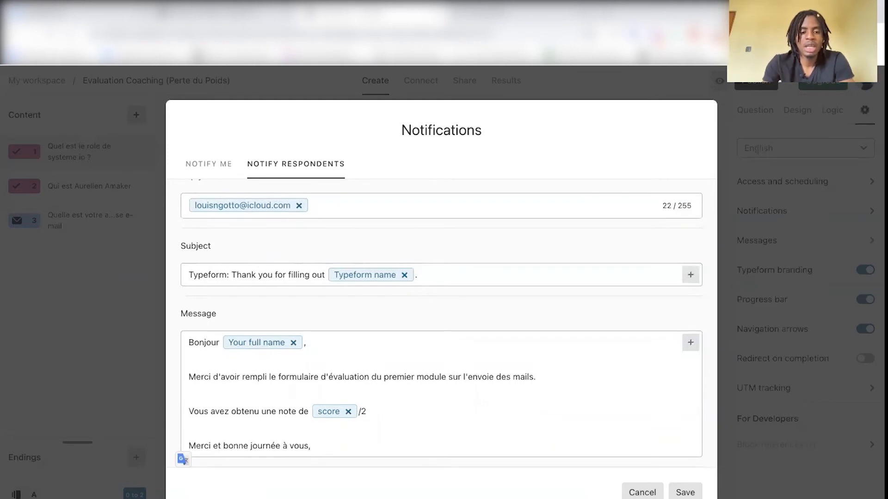
pyautogui.write('- signature Nom entreprise...')
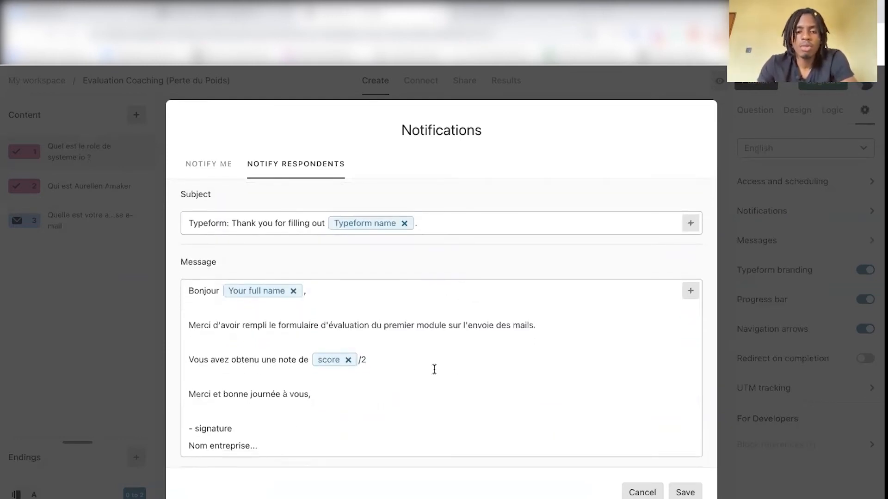
pyautogui.scroll(4, 434, 370)
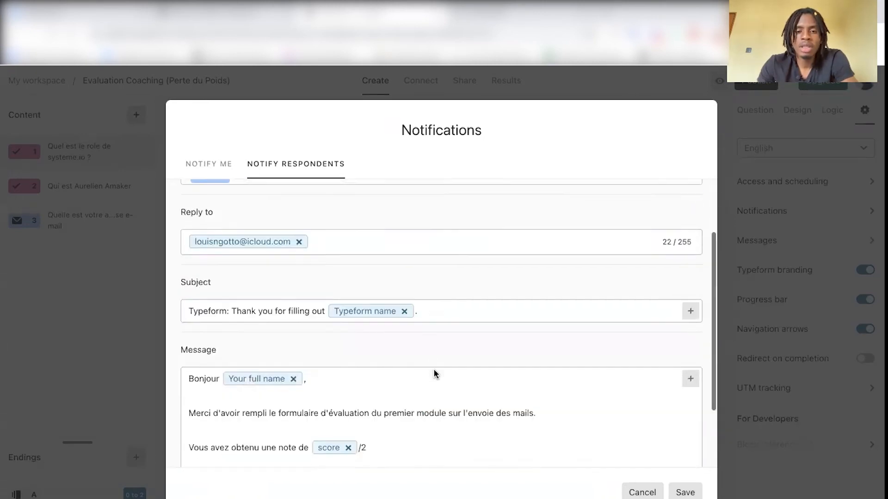
# Save the respondents' notification and try to publish the form
pyautogui.scroll(-4, 433, 369)
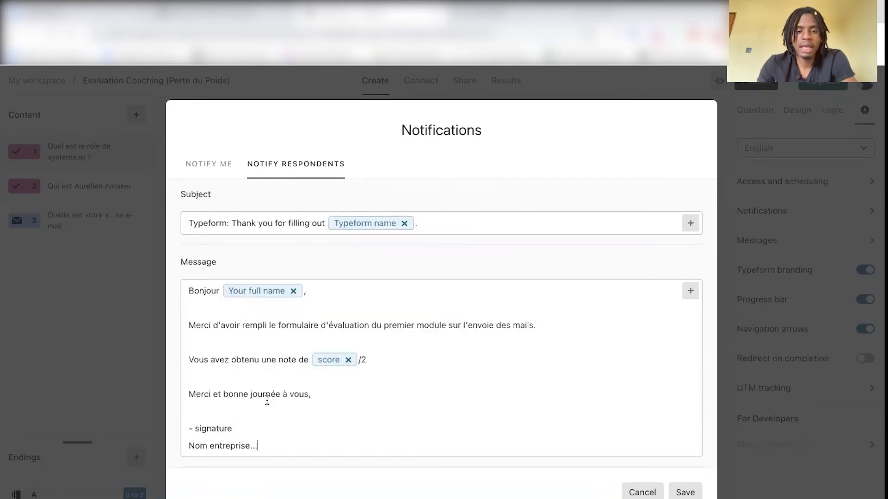
pyautogui.click(685, 493)
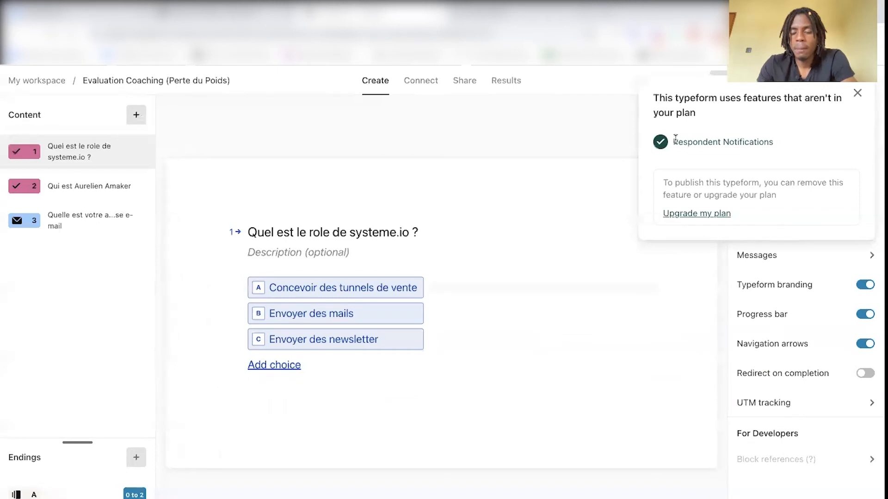
pyautogui.click(857, 93)
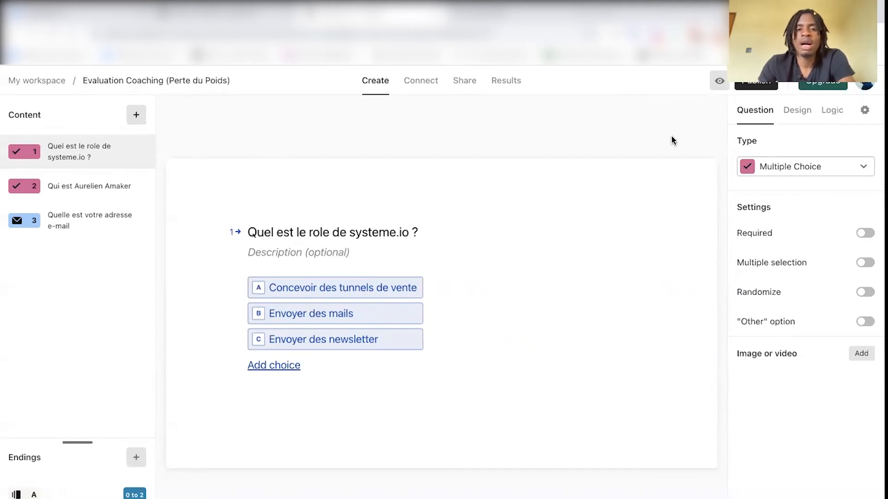
pyautogui.click(756, 85)
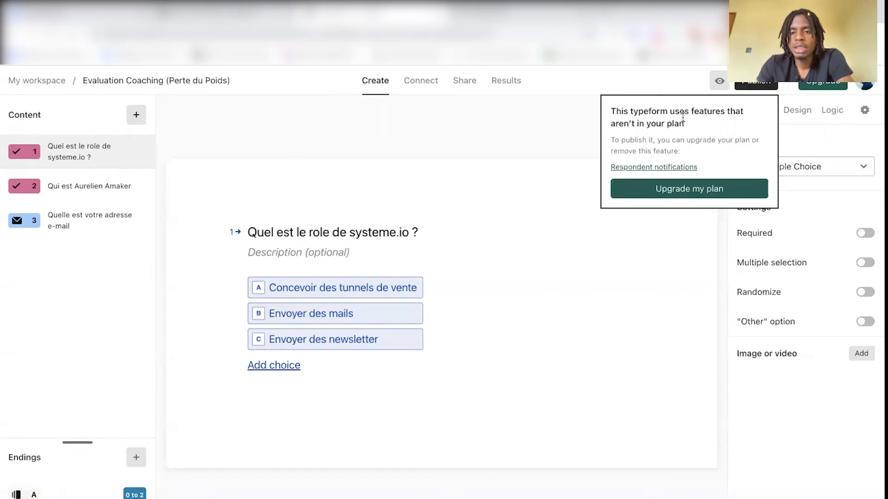
pyautogui.click(746, 86)
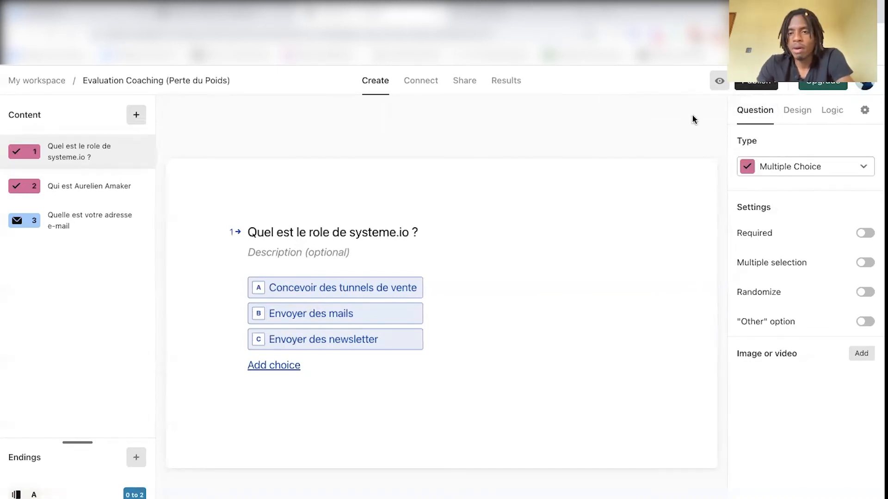
# Remove all the answer points from the score quiz
pyautogui.click(833, 113)
pyautogui.click(807, 318)
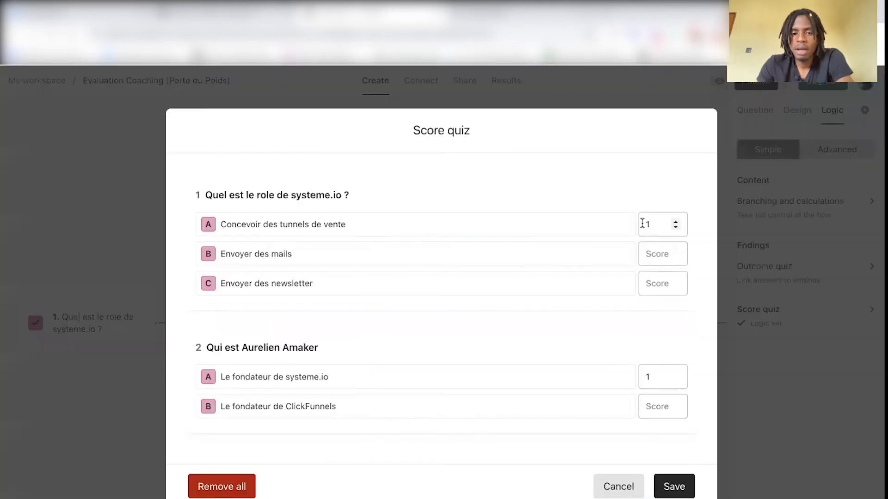
pyautogui.click(217, 487)
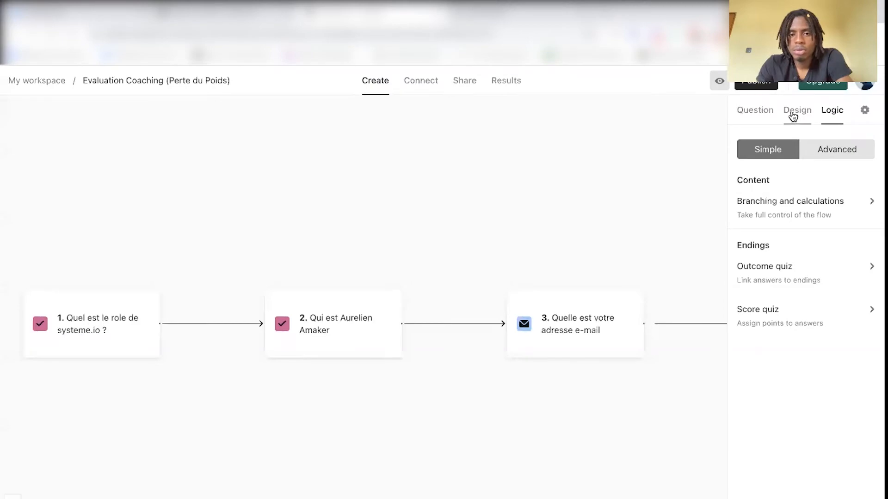
# Turn off the form owner's custom email notification for completed responses
pyautogui.click(796, 113)
pyautogui.click(865, 111)
pyautogui.click(767, 213)
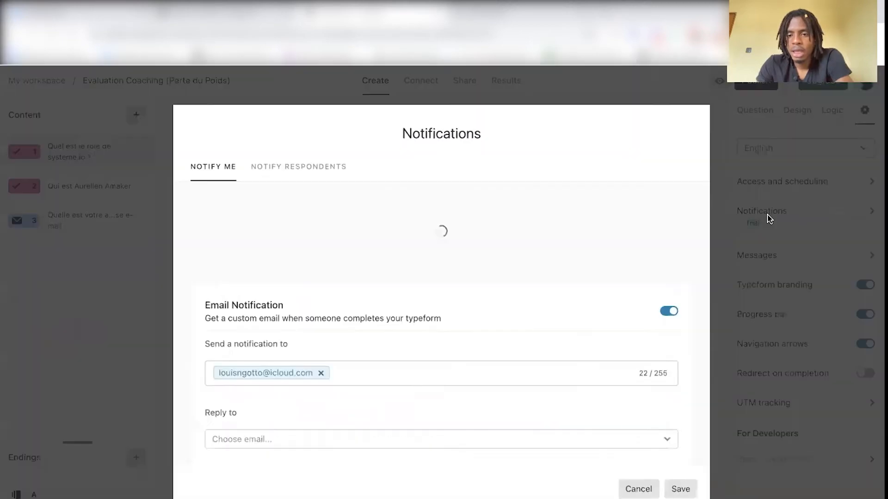
pyautogui.scroll(-5, 434, 347)
pyautogui.scroll(5, 440, 345)
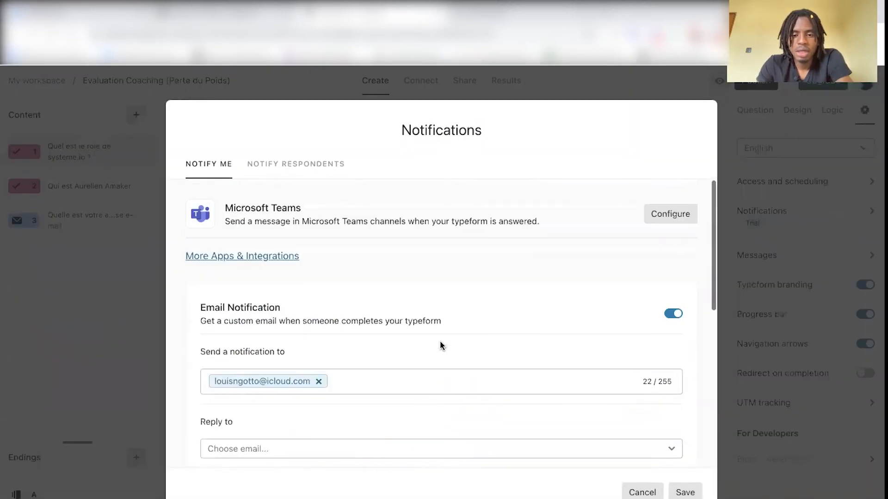
pyautogui.click(673, 313)
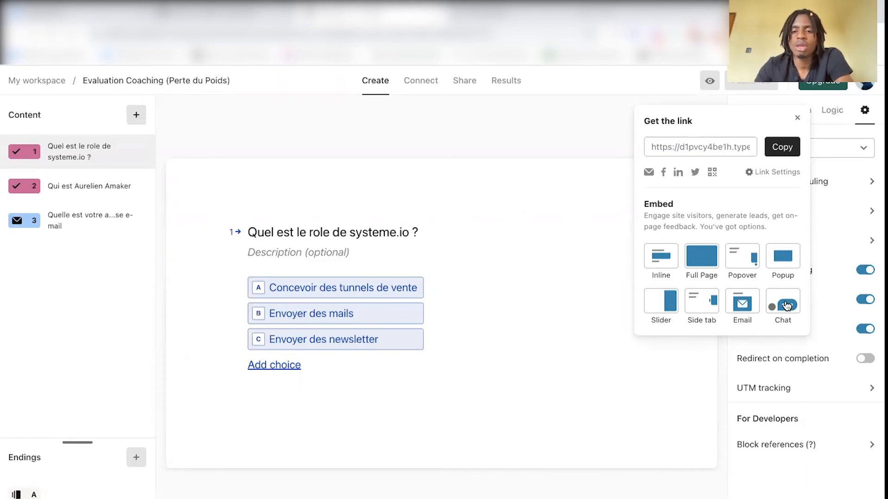
# Choose the full-page embed for the published form, compare its mobile and desktop previews, and copy the embed code
pyautogui.click(700, 274)
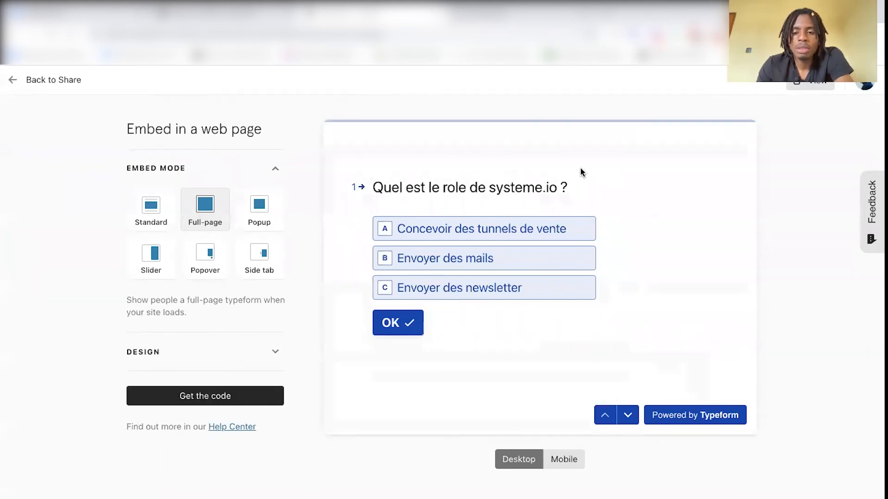
pyautogui.click(565, 460)
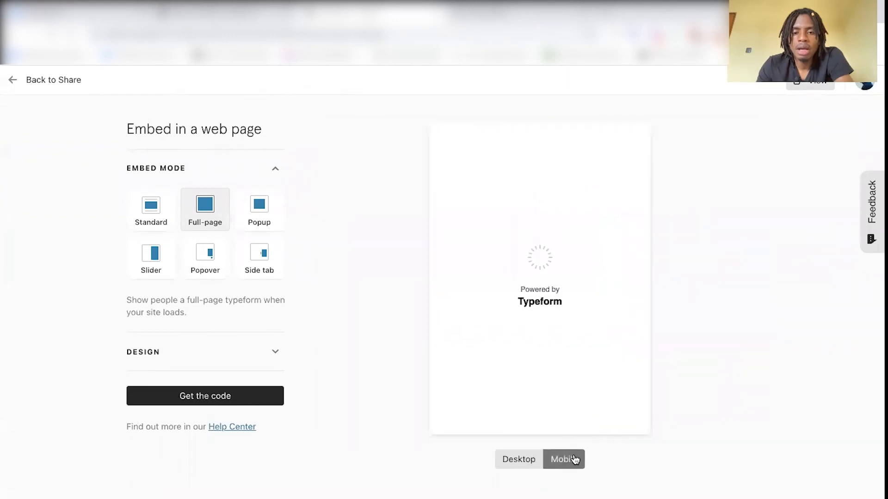
pyautogui.click(513, 459)
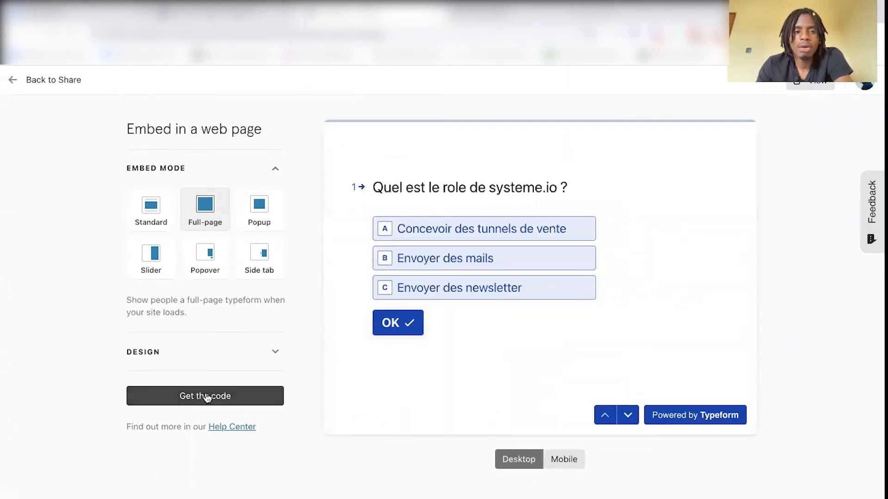
pyautogui.click(206, 397)
pyautogui.click(527, 427)
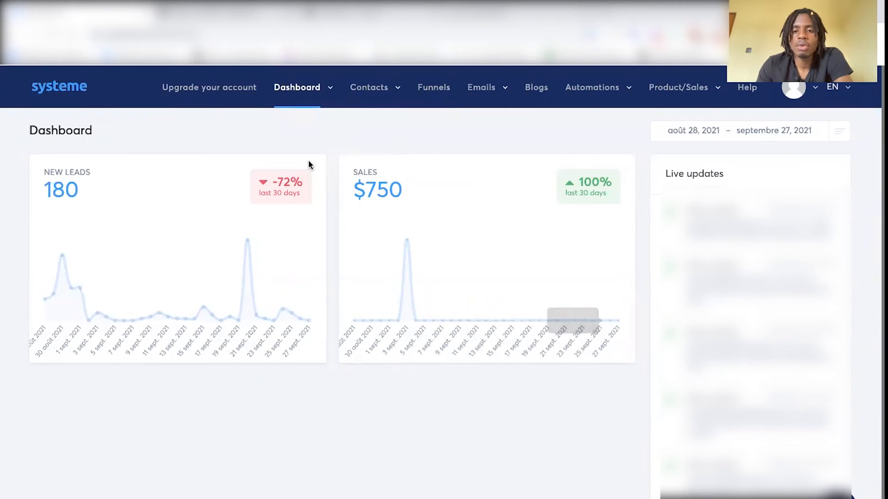
# Switch to systeme.io and open the sales funnel created on 09/14/2021 for page editing
pyautogui.click(430, 95)
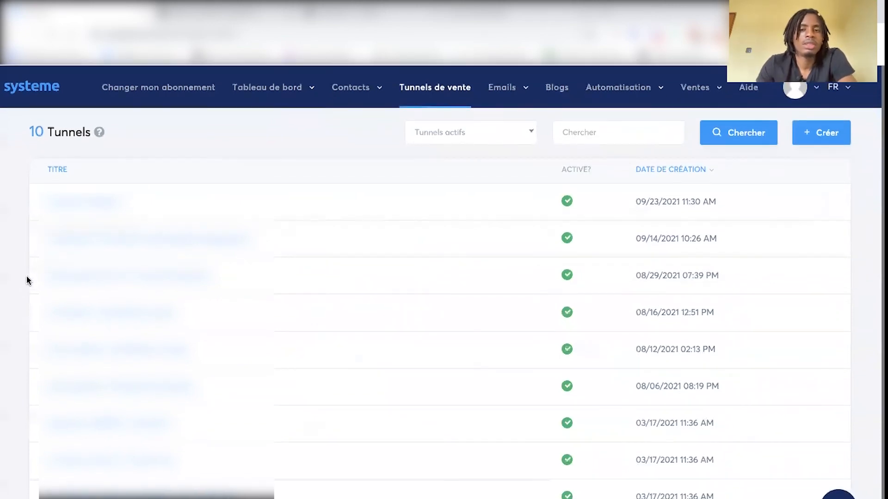
pyautogui.moveTo(132, 240)
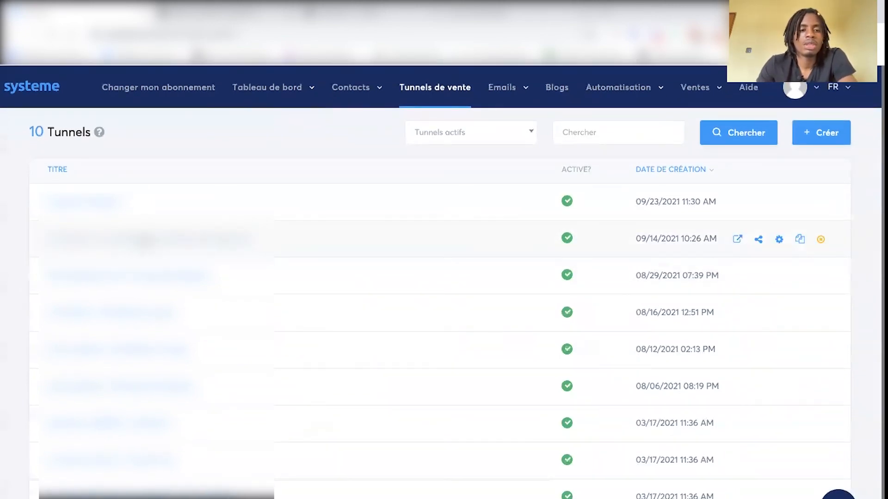
pyautogui.click(144, 240)
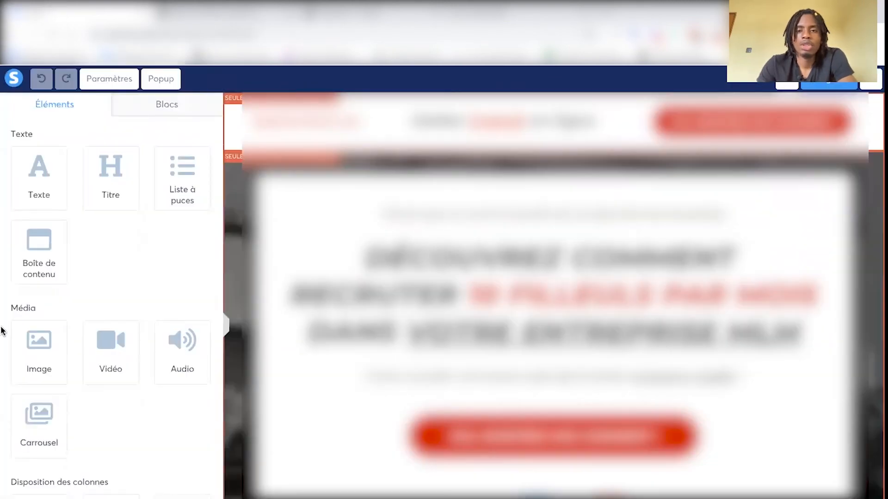
# Add a new section above the header of the funnel page and place a Code HTML element in it
pyautogui.scroll(-10, 2, 327)
pyautogui.moveTo(32, 460); pyautogui.dragTo(535, 101)
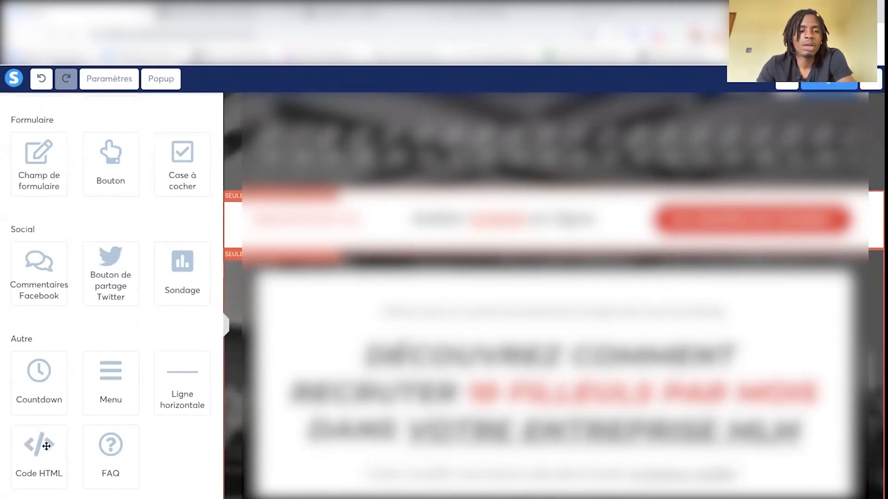
pyautogui.scroll(10, 24, 337)
pyautogui.scroll(-10, 24, 337)
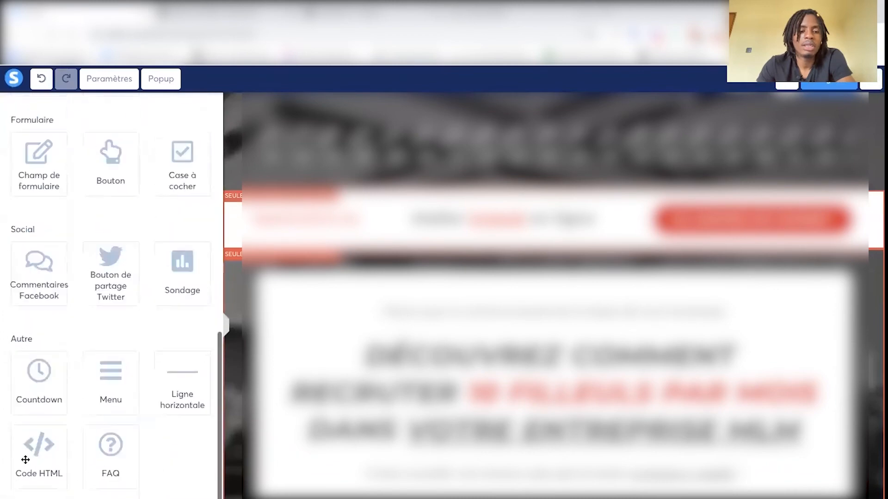
pyautogui.moveTo(38, 443); pyautogui.dragTo(578, 141)
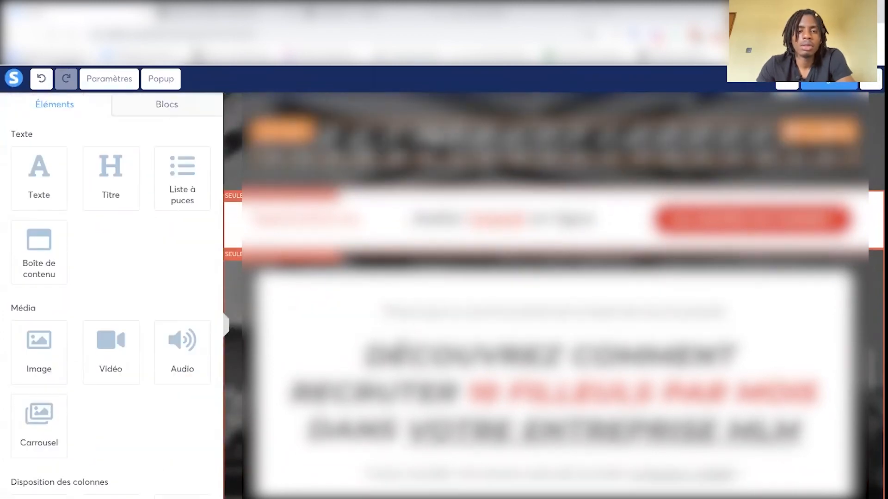
# Replace the default code of the HTML element with the copied Typeform embed code
pyautogui.click(36, 173)
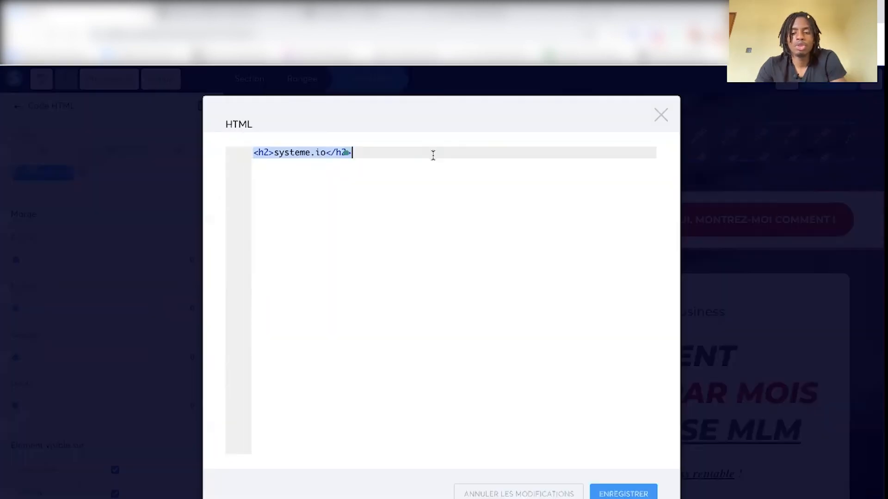
pyautogui.rightClick(287, 155)
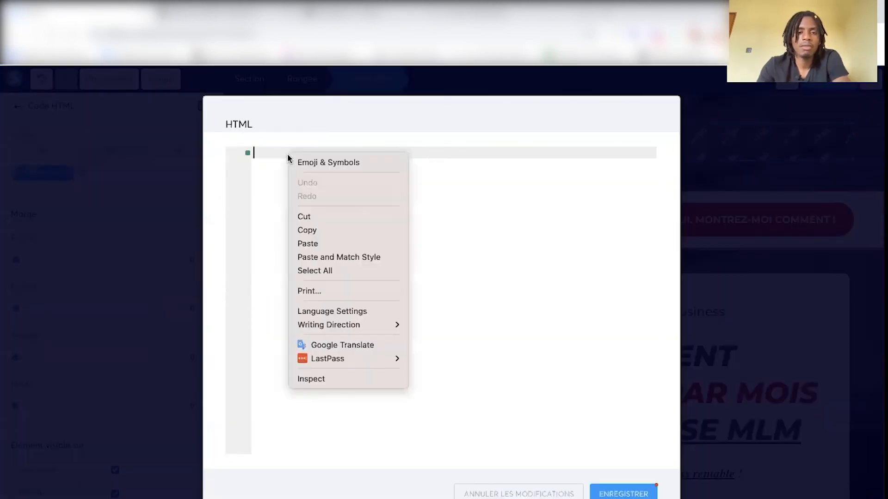
pyautogui.click(345, 244)
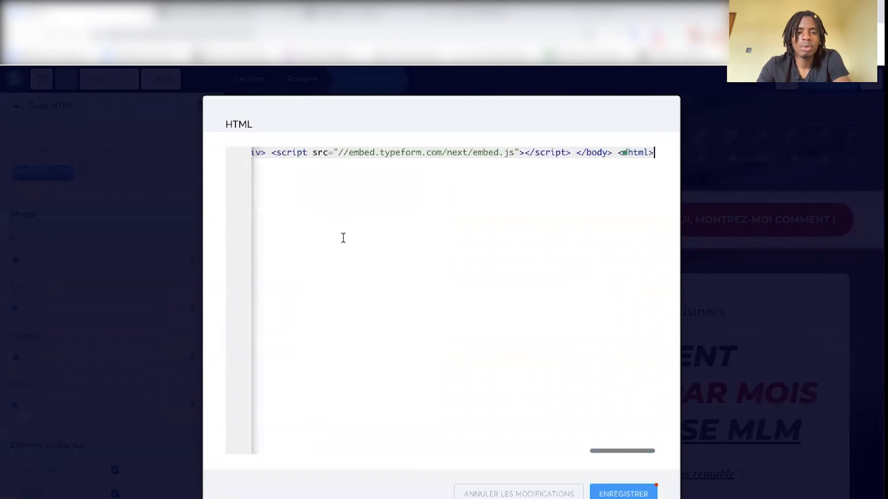
# Change the height in the "html,body,#wrapper" style rule to 100vh and save the HTML code
pyautogui.hscroll(-3, 394, 187)
pyautogui.hscroll(-5, 394, 186)
pyautogui.hscroll(5, 396, 185)
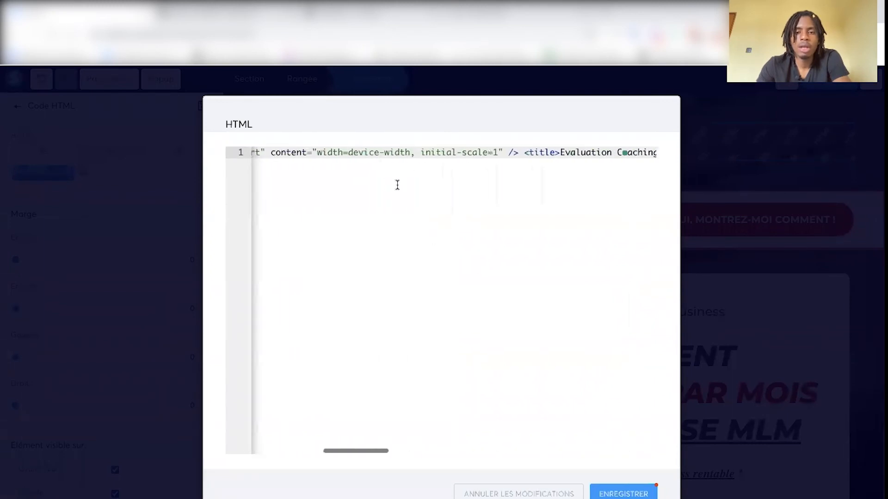
pyautogui.hscroll(6, 399, 185)
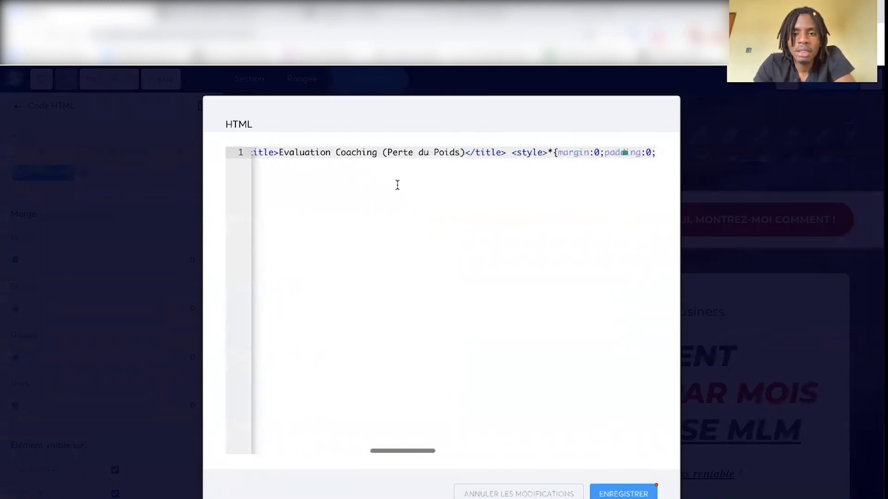
pyautogui.hscroll(1, 397, 186)
pyautogui.hscroll(-1, 397, 186)
pyautogui.hscroll(1, 397, 187)
pyautogui.hscroll(5, 487, 165)
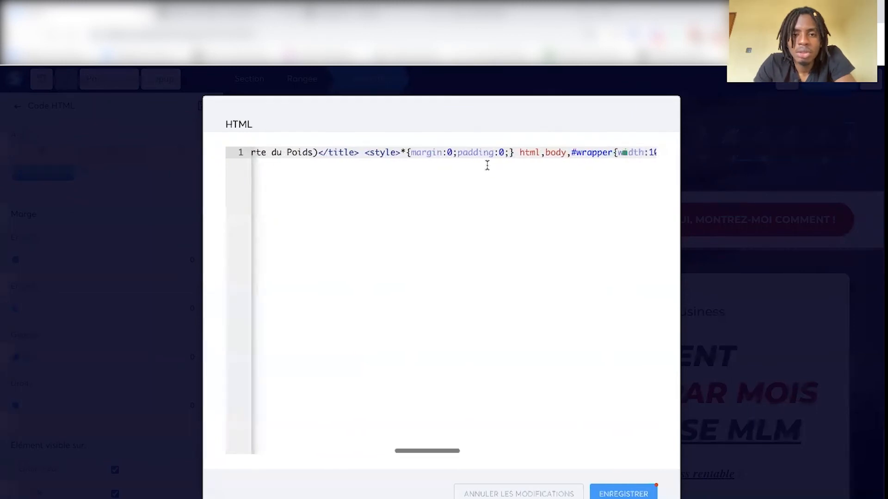
pyautogui.moveTo(347, 152); pyautogui.dragTo(505, 153)
pyautogui.click(505, 152)
pyautogui.press('BackSpace')
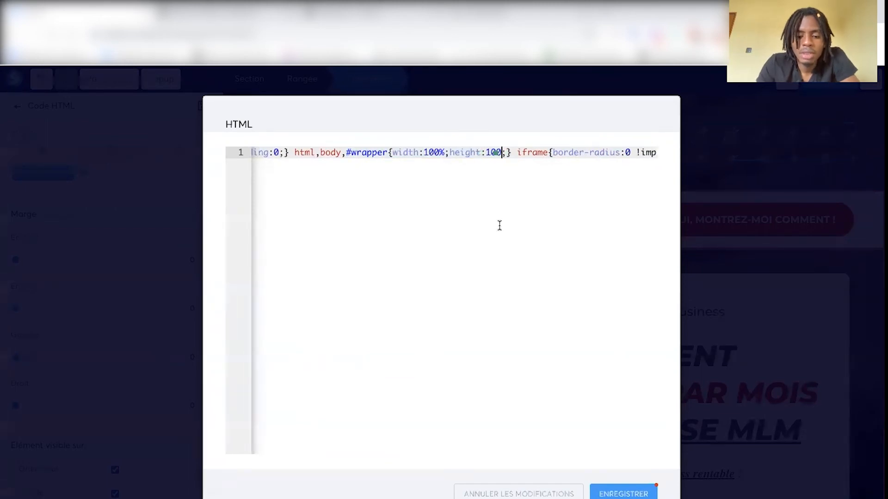
pyautogui.write('vh')
pyautogui.click(624, 493)
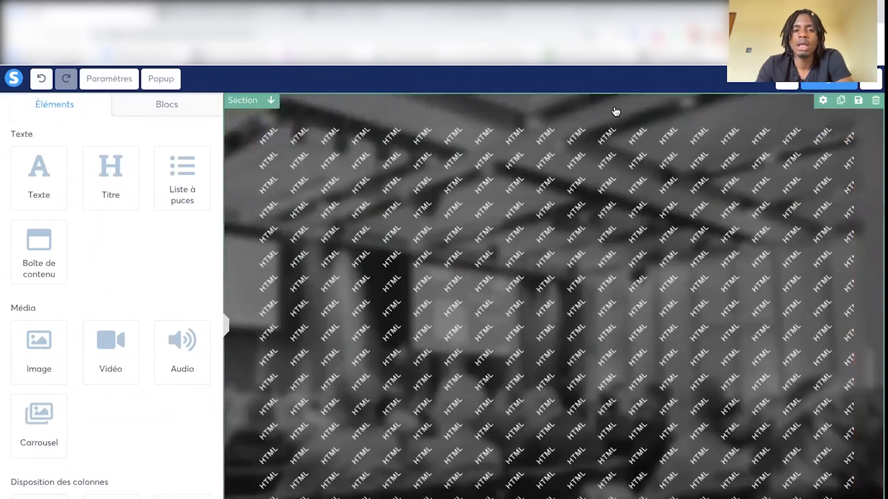
# Set the top, bottom and left/right padding of the section holding the HTML code to 0
pyautogui.click(615, 112)
pyautogui.scroll(-8, 79, 213)
pyautogui.moveTo(32, 362); pyautogui.dragTo(10, 362)
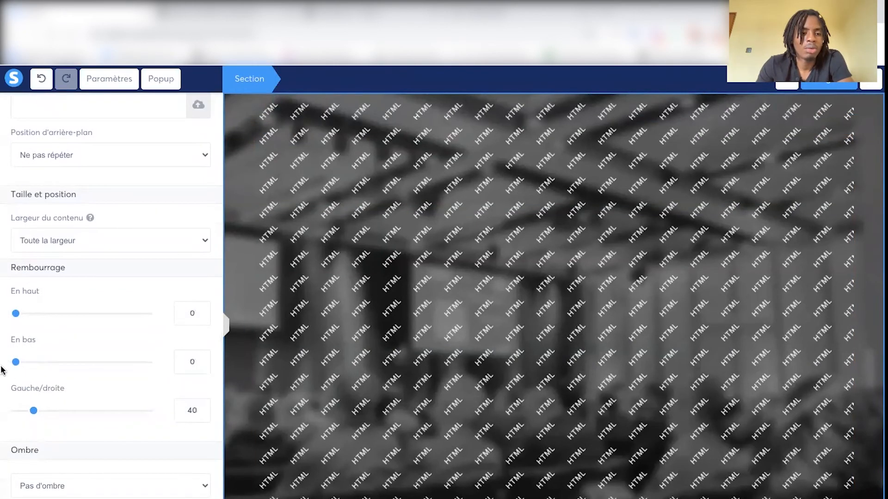
pyautogui.moveTo(34, 411); pyautogui.dragTo(10, 411)
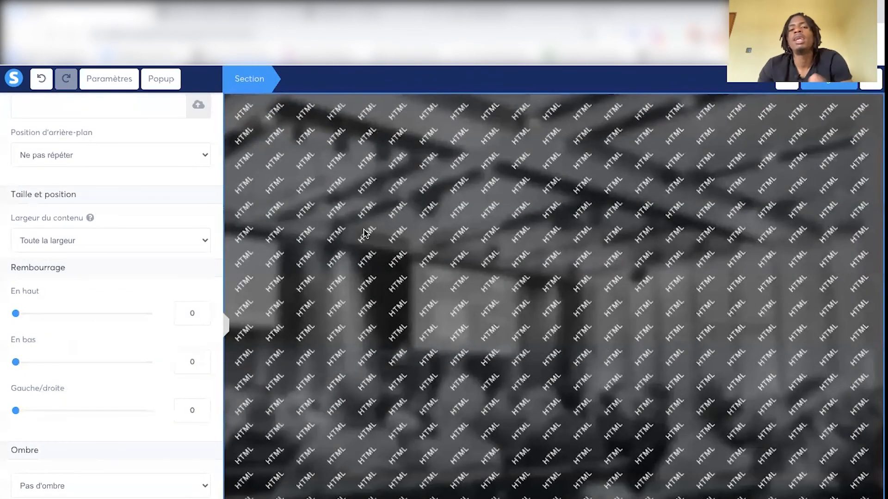
# Set the top, bottom and left/right padding of the row inside that section to 0
pyautogui.click(492, 106)
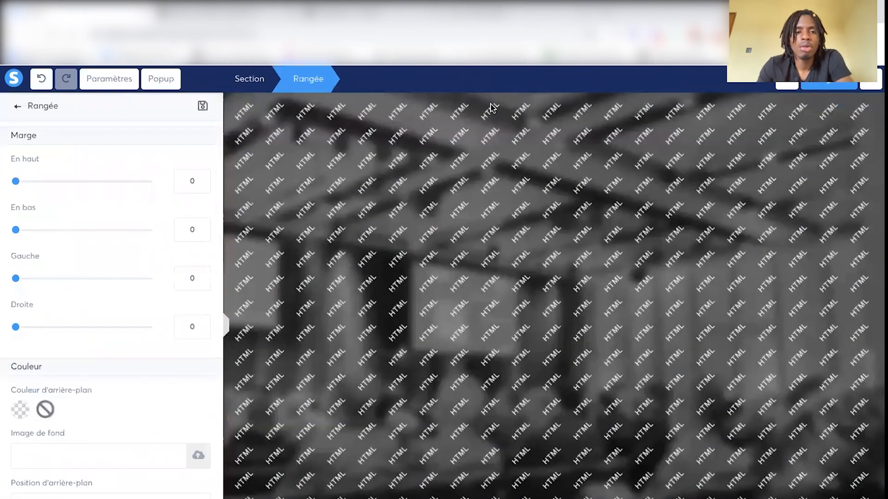
pyautogui.scroll(-8, 56, 238)
pyautogui.moveTo(20, 215); pyautogui.dragTo(12, 215)
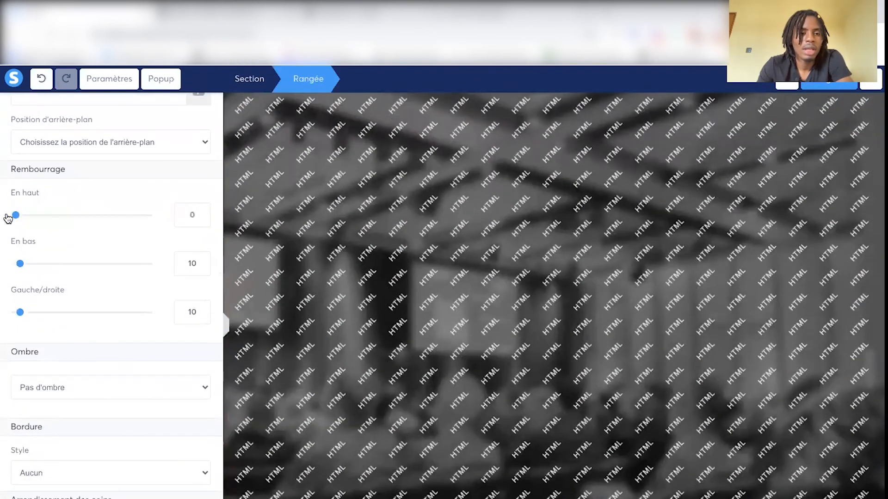
pyautogui.moveTo(20, 264); pyautogui.dragTo(12, 263)
pyautogui.moveTo(20, 312); pyautogui.dragTo(12, 312)
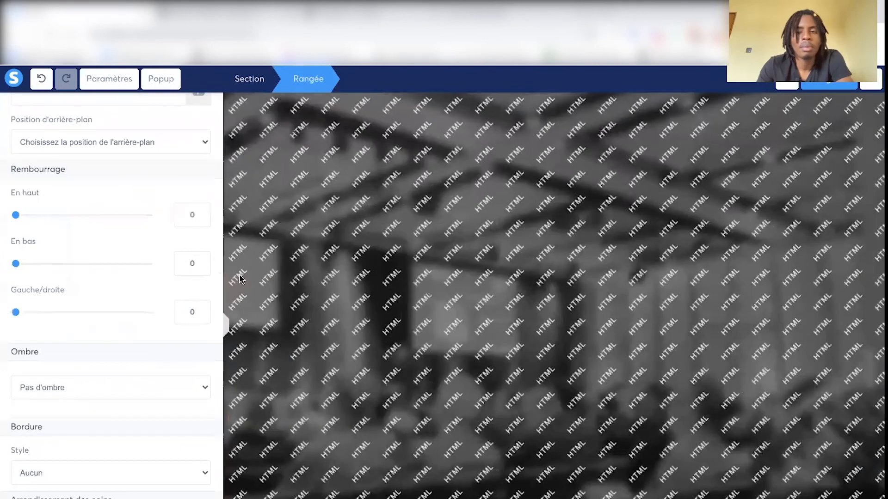
# Save the funnel page and view the live page with the embedded form
pyautogui.click(828, 85)
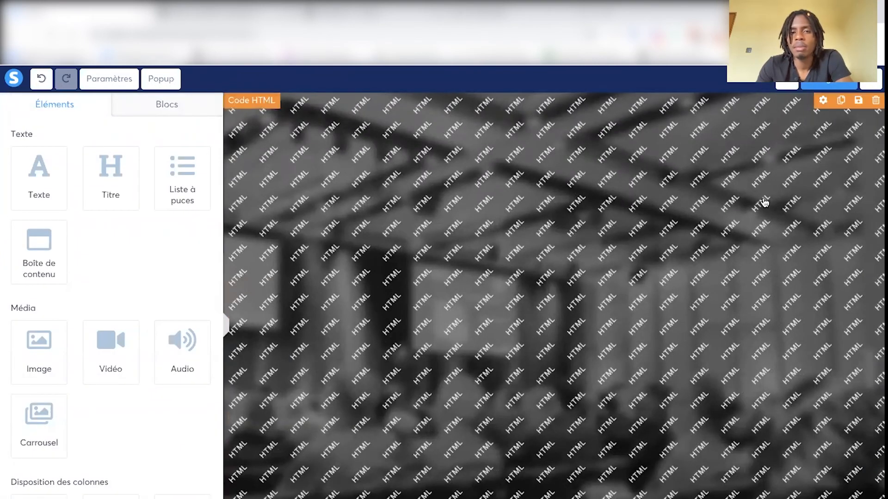
pyautogui.click(222, 16)
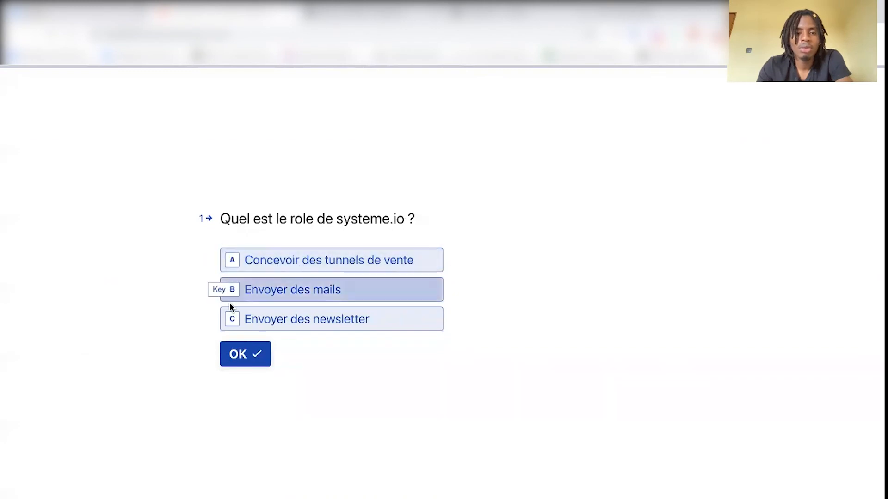
# Submit a test response on the live form with "Concevoir des tunnels de vente", "Le fondateur de ClickFunnels" and a dummy e-mail address
pyautogui.click(298, 261)
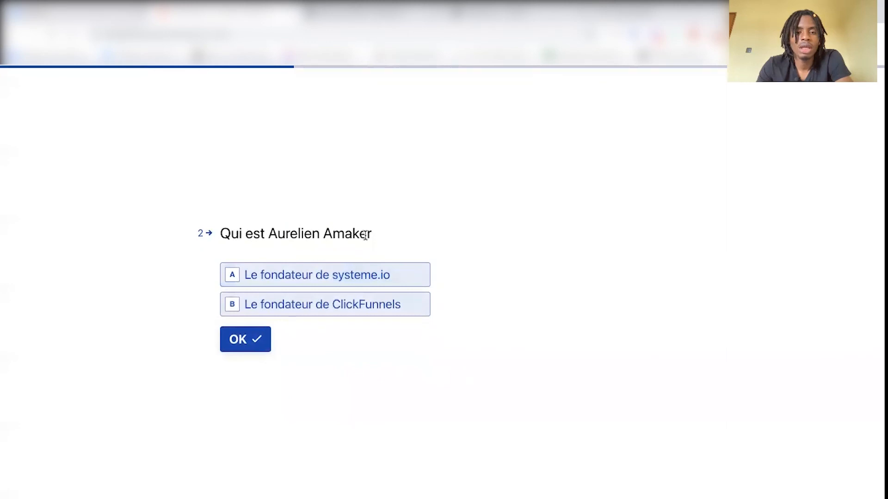
pyautogui.click(295, 309)
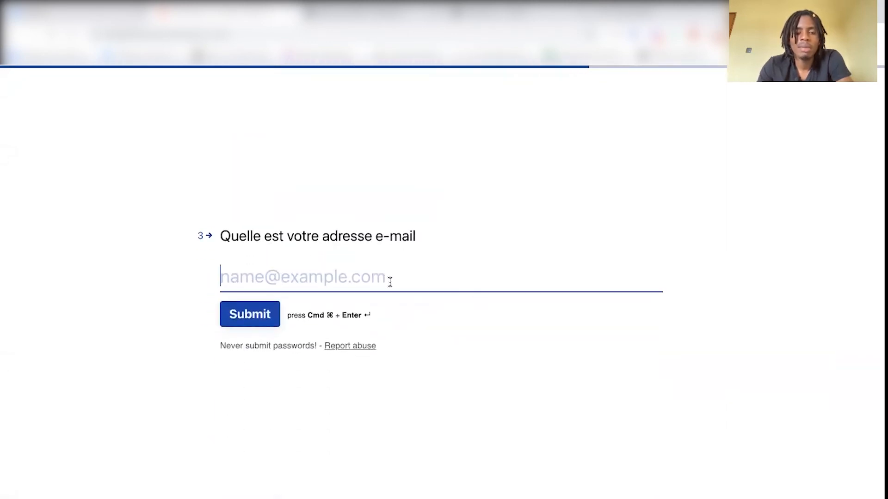
pyautogui.write('fadshfiqwe@giadfoae.cm')
pyautogui.click(268, 317)
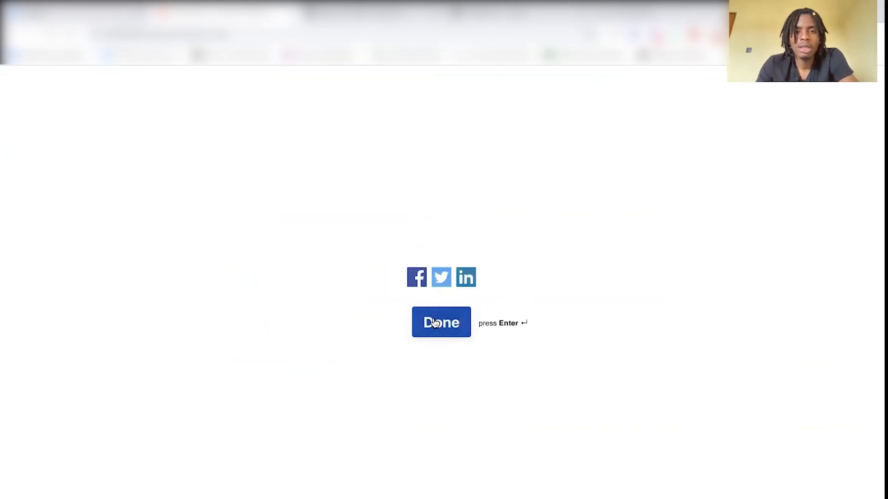
pyautogui.click(435, 323)
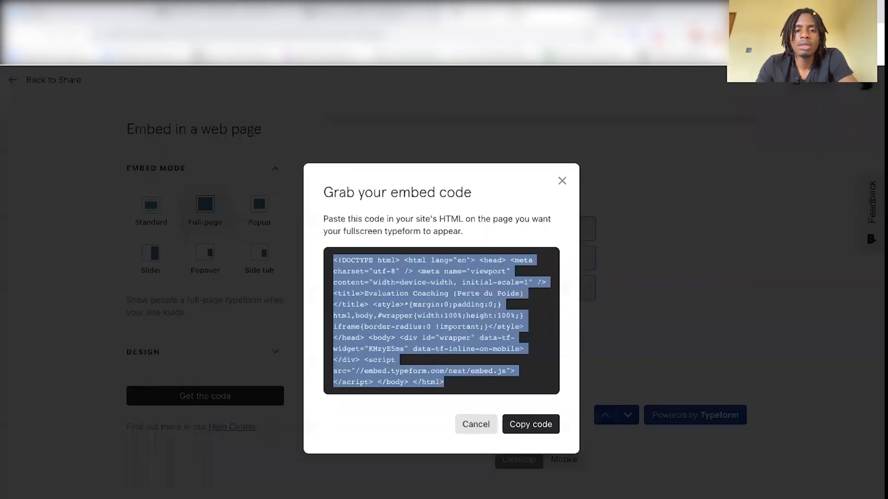
# Leave the Typeform embed code and examine the form's overall result insights, including views, starts and responses
pyautogui.click(563, 180)
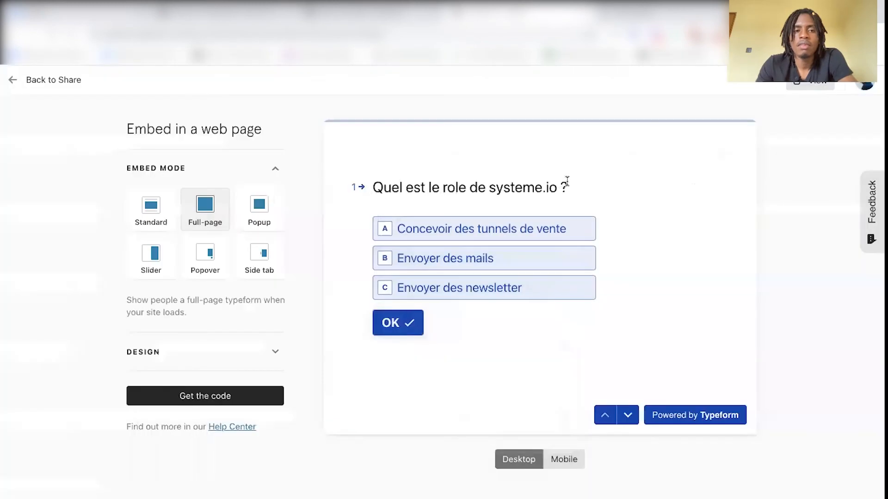
pyautogui.click(56, 79)
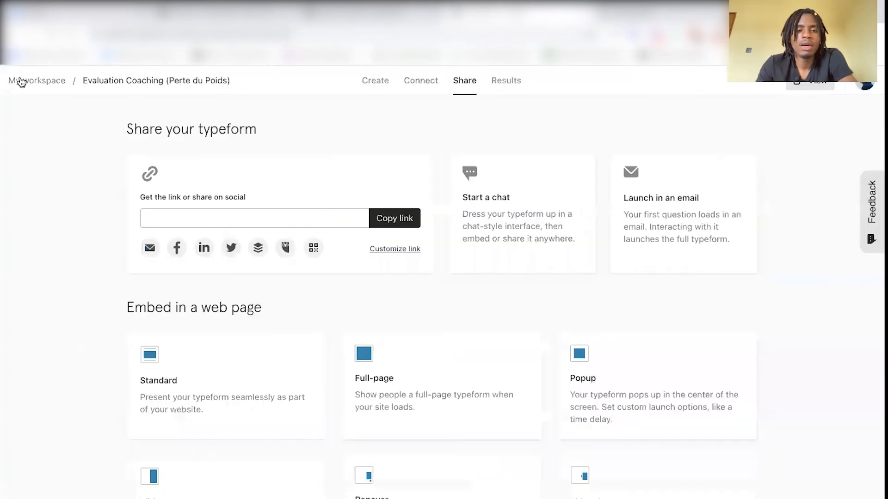
pyautogui.click(505, 81)
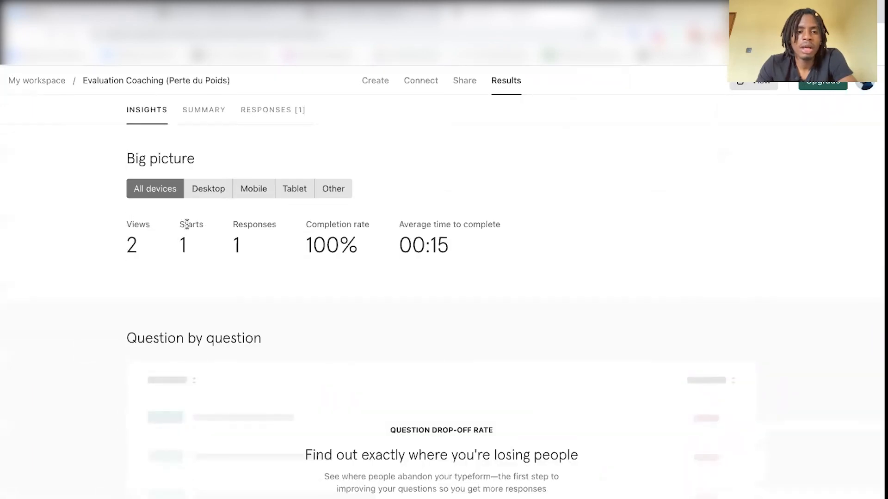
pyautogui.moveTo(234, 224); pyautogui.dragTo(243, 242)
pyautogui.click(245, 244)
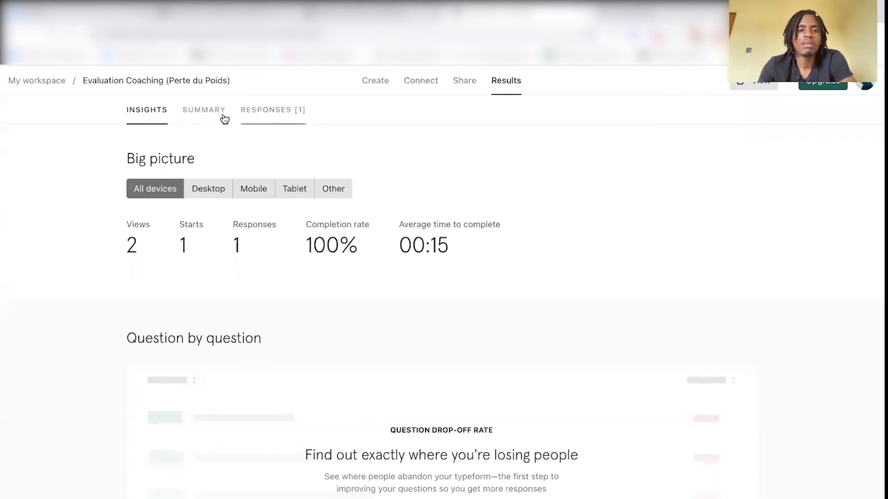
# Examine the response summary of each question and the table of individual responses, and return to the insights
pyautogui.click(199, 119)
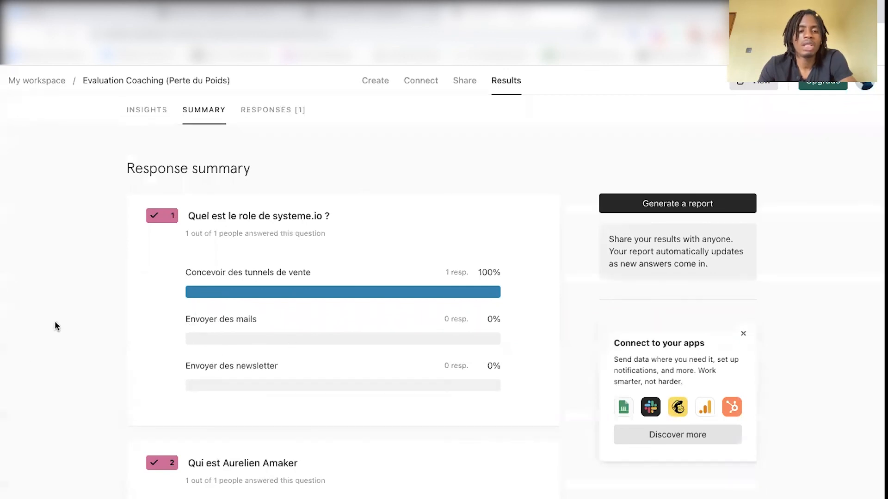
pyautogui.scroll(-5, 56, 323)
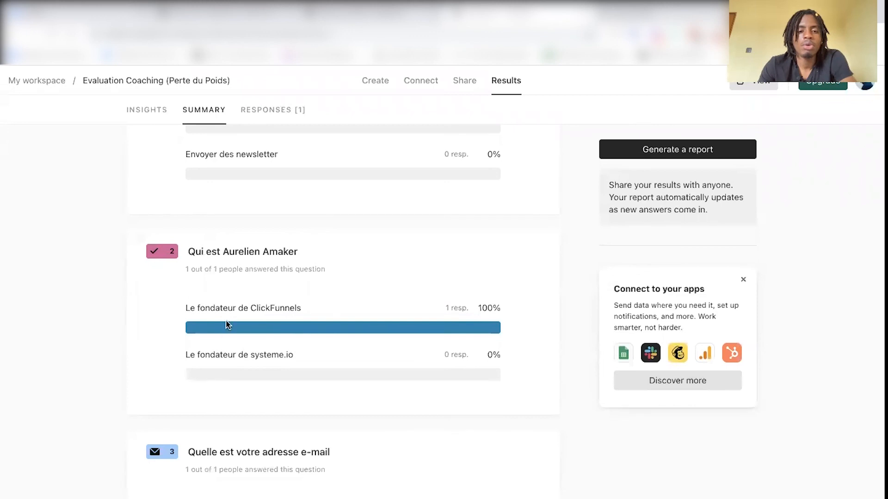
pyautogui.scroll(-2, 51, 401)
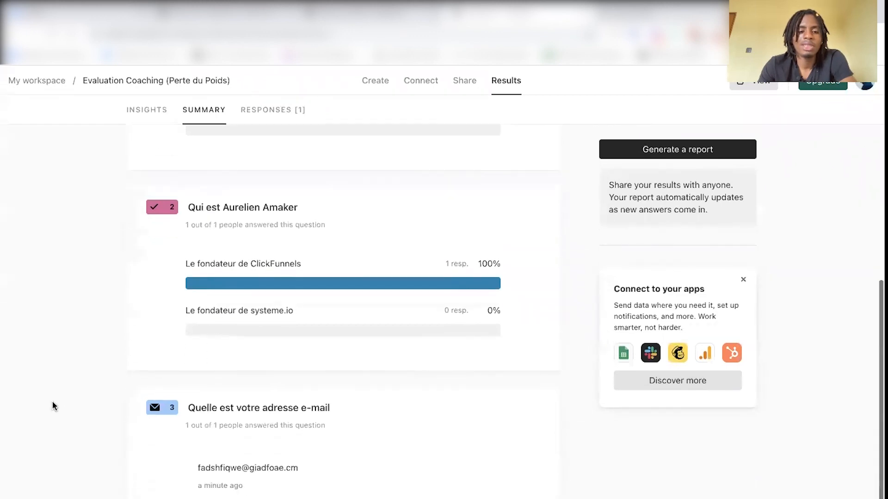
pyautogui.scroll(1, 53, 401)
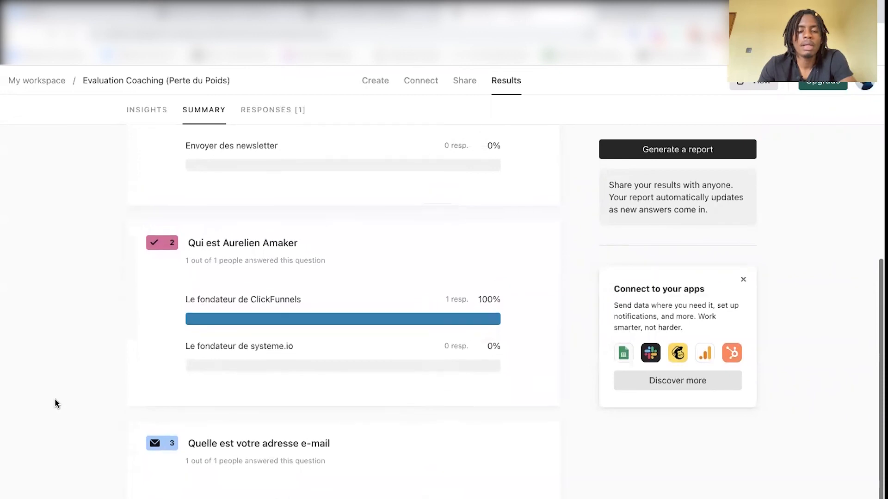
pyautogui.scroll(2, 55, 401)
pyautogui.scroll(1, 54, 401)
pyautogui.scroll(-1, 54, 402)
pyautogui.scroll(6, 55, 399)
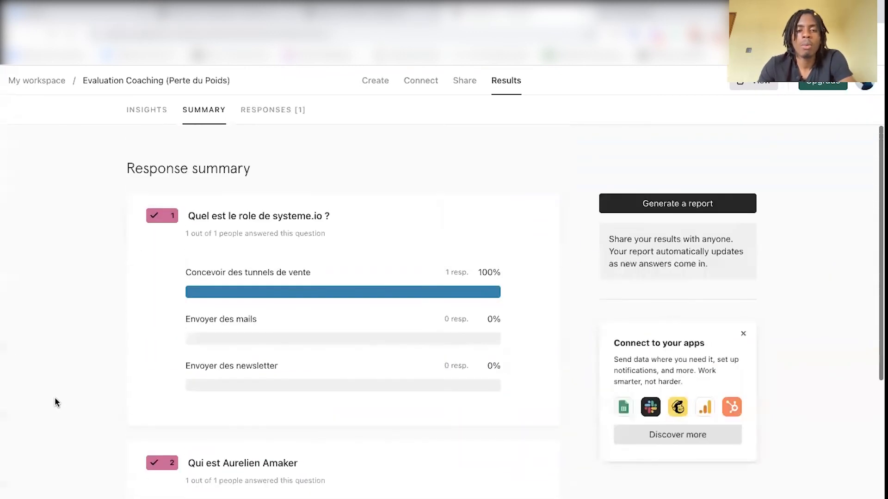
pyautogui.click(277, 116)
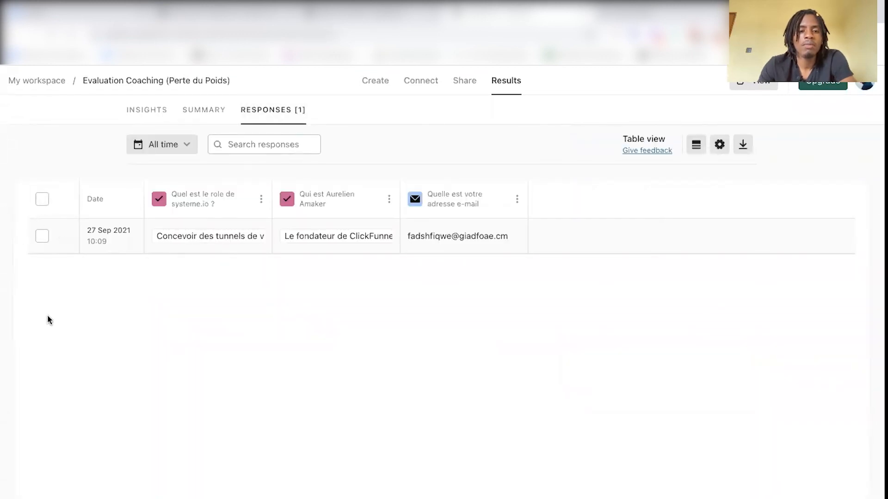
pyautogui.click(147, 112)
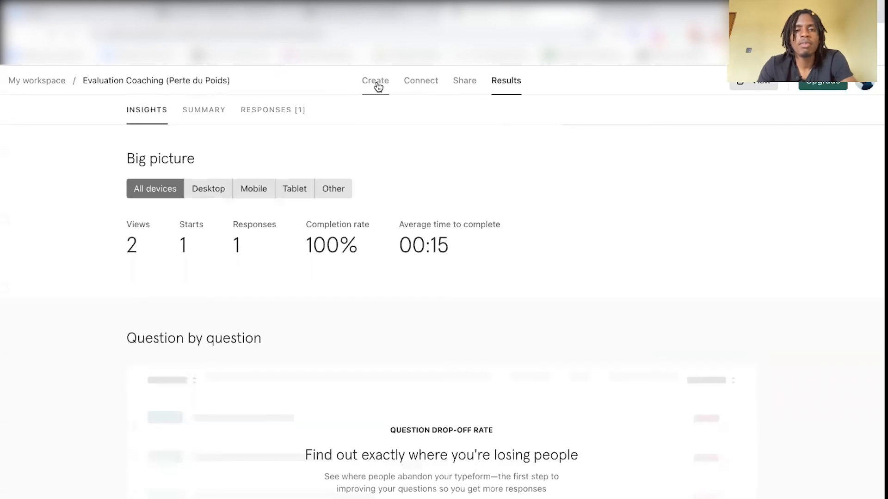